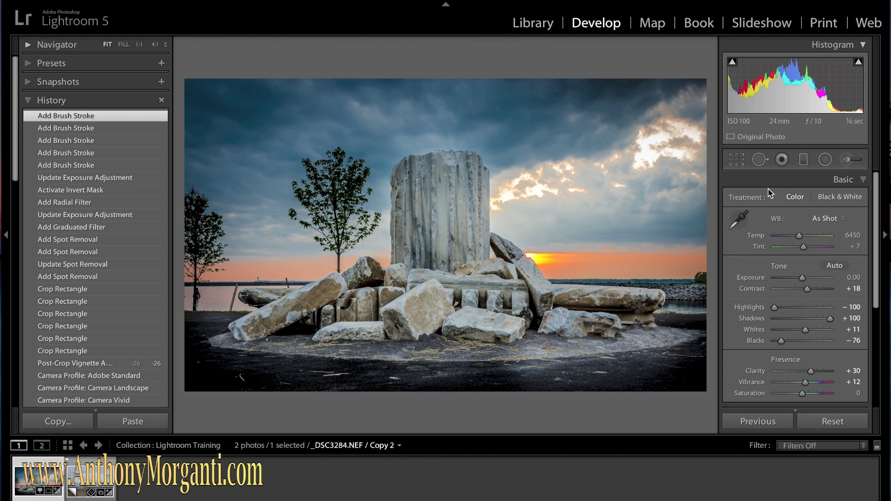
Compare the edited monument photo with its unedited version in a side-by-side before and after view.
click(864, 181)
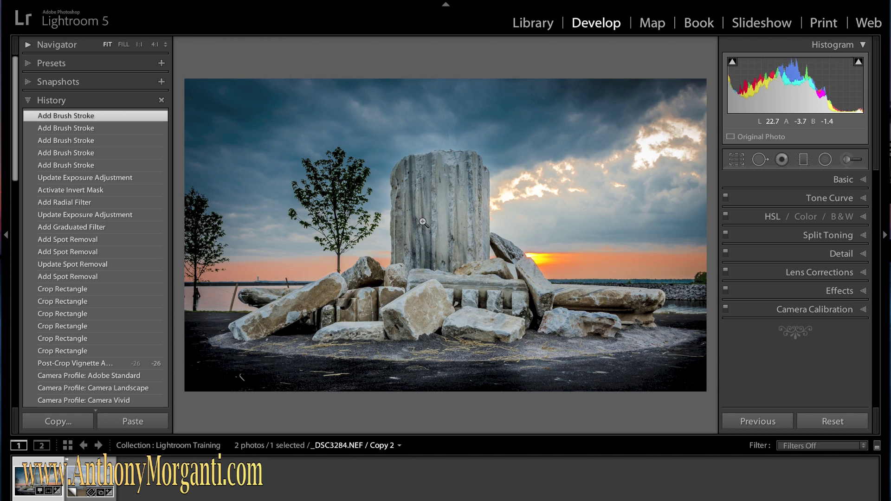
key(y)
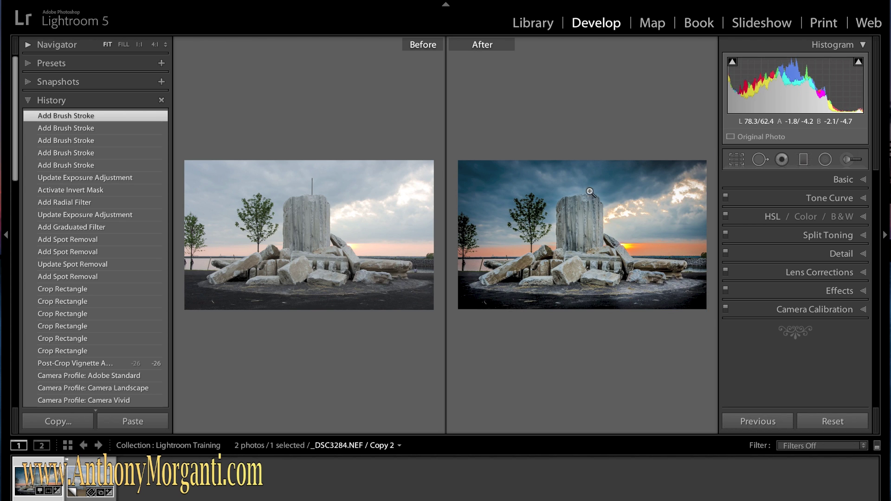
key(y)
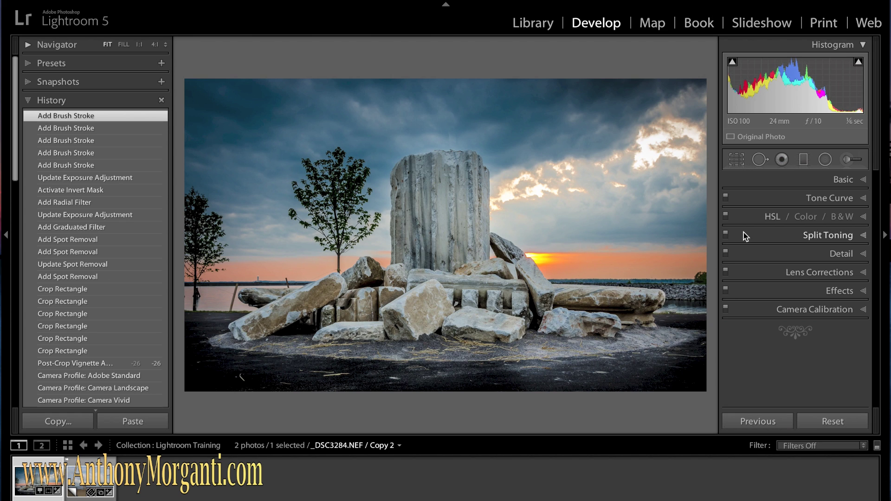
Open the beach lifeguard chair photo and enlarge its display by hiding the history panel and the filmstrip.
click(84, 491)
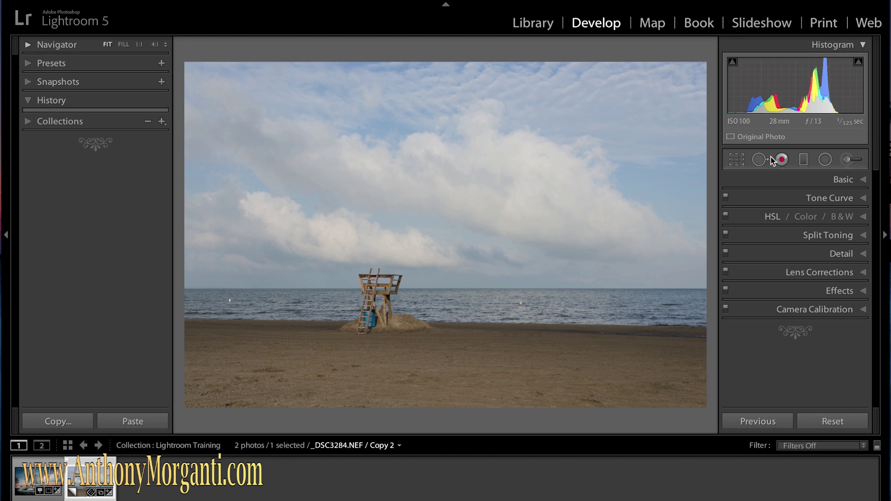
click(7, 239)
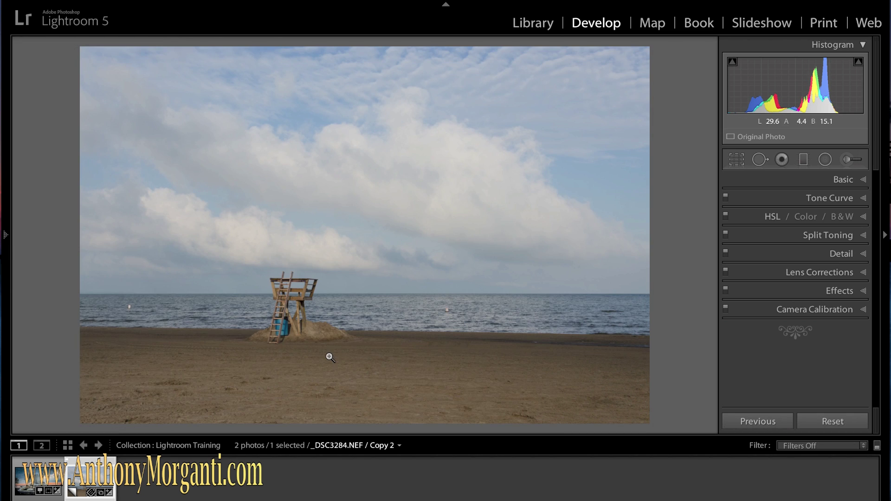
key(F6)
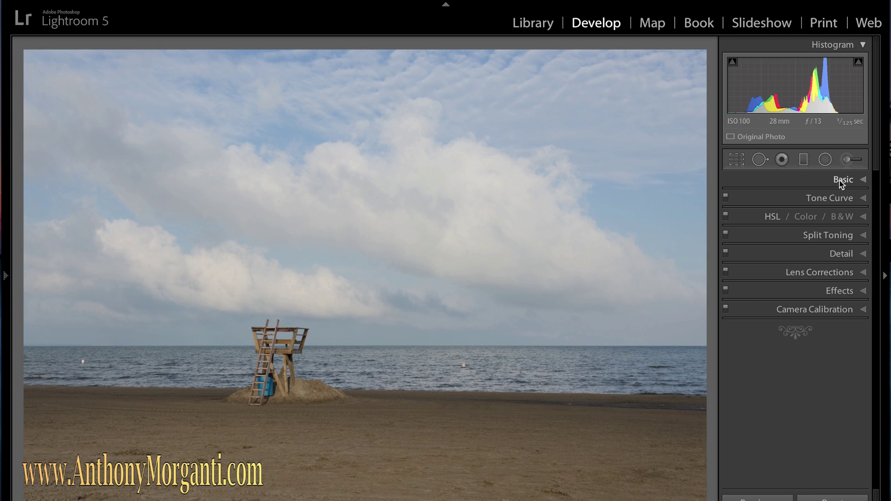
click(736, 159)
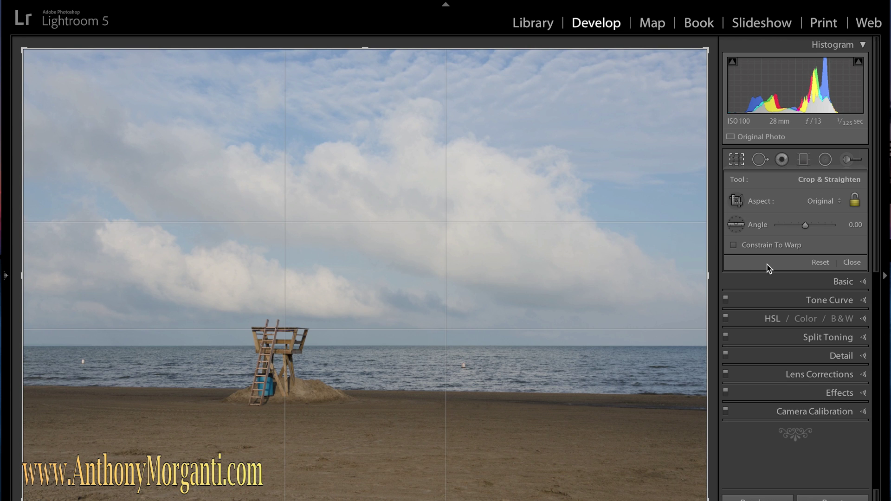
click(736, 225)
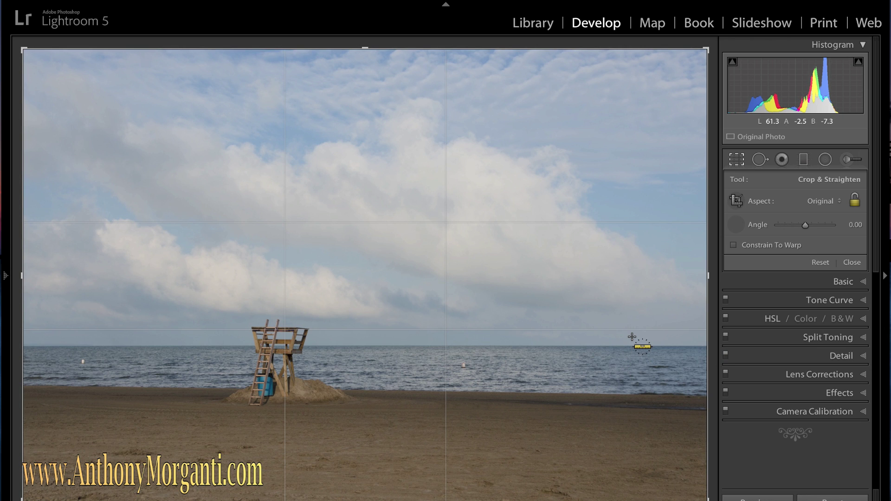
click(736, 160)
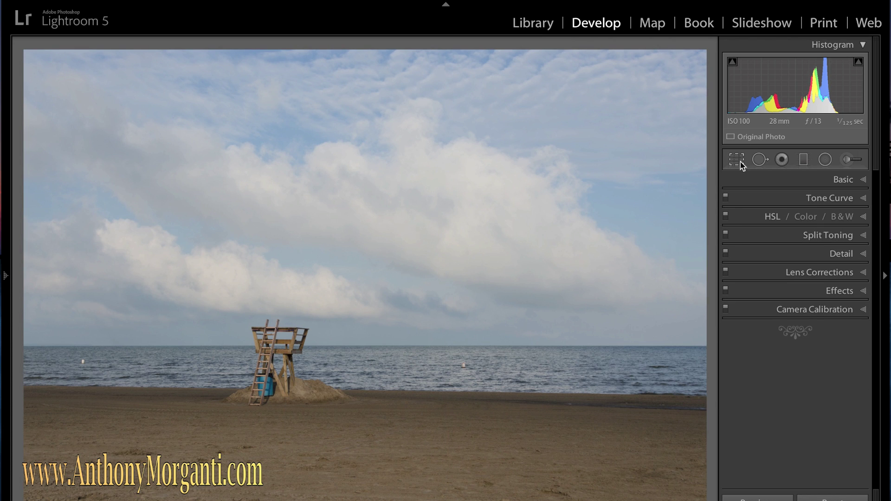
Switch profile corrections and chromatic aberration removal off and back on in the beach photo's Lens Corrections.
click(864, 274)
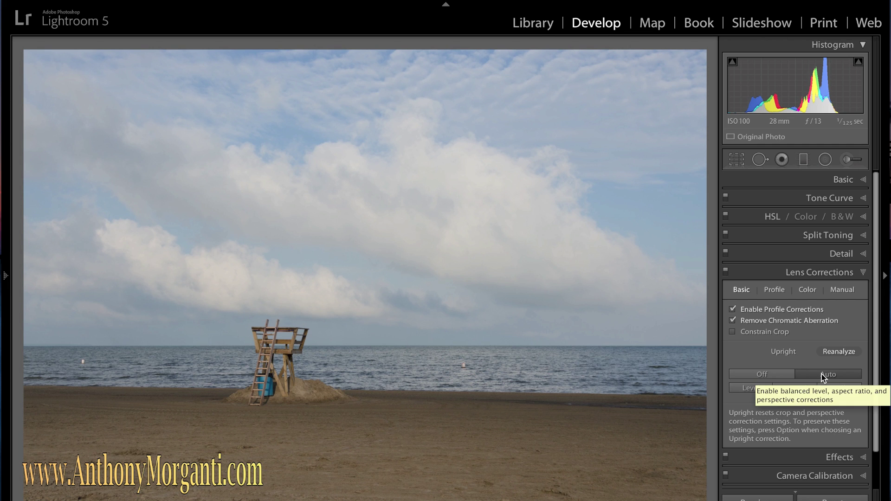
click(733, 309)
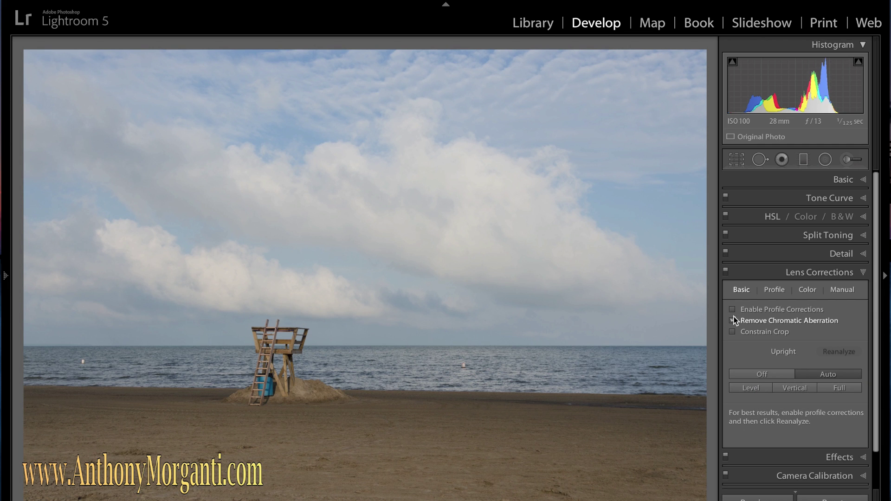
click(733, 320)
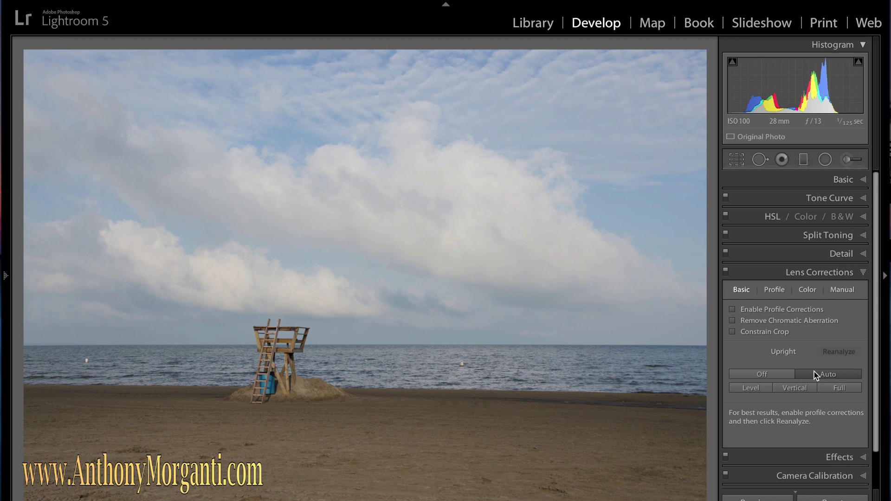
click(733, 310)
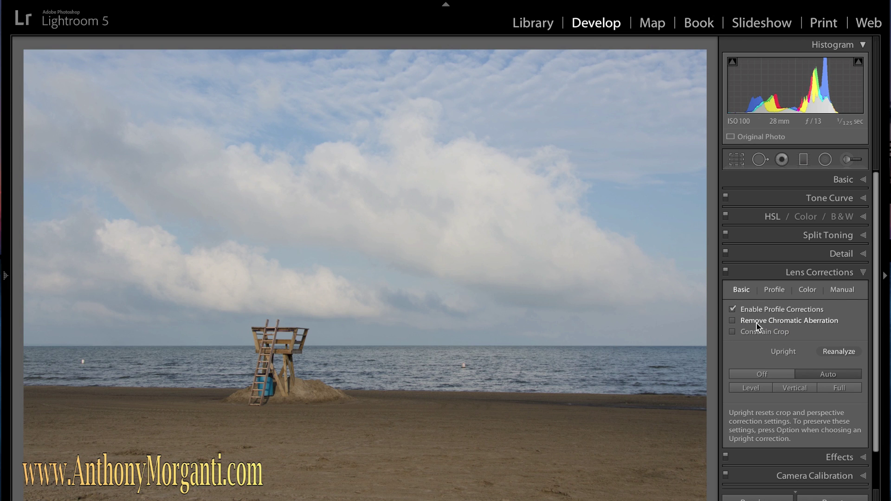
click(733, 321)
click(863, 273)
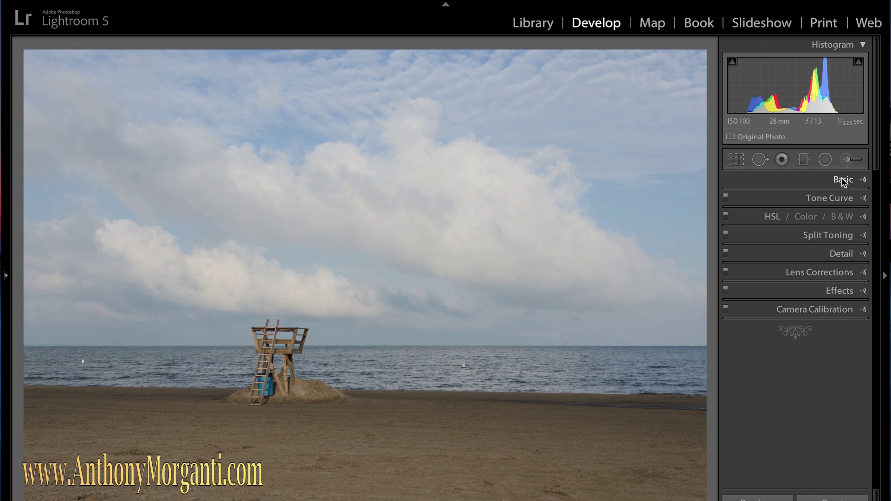
Try the Daylight, Cloudy and Shade white balance presets on the beach photo.
click(865, 180)
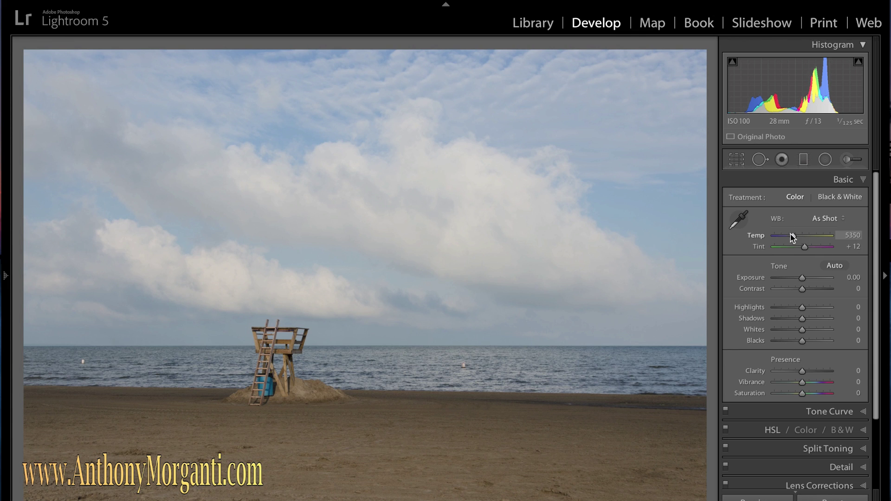
click(842, 222)
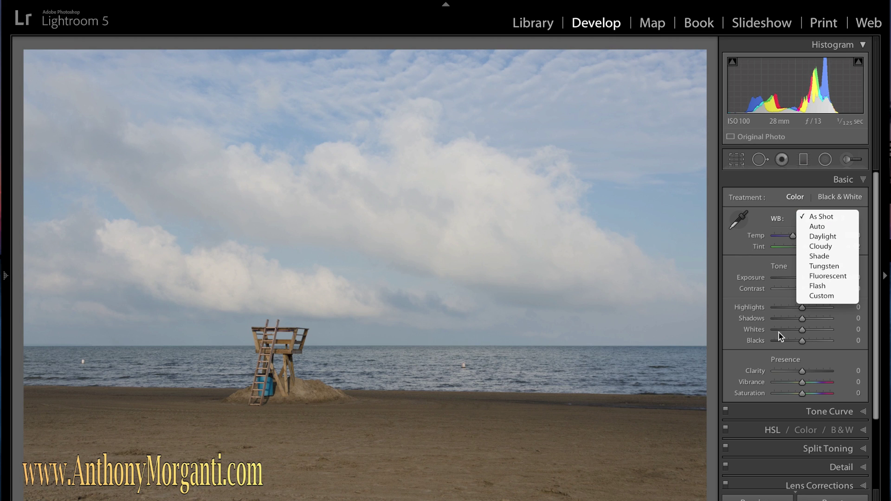
click(837, 218)
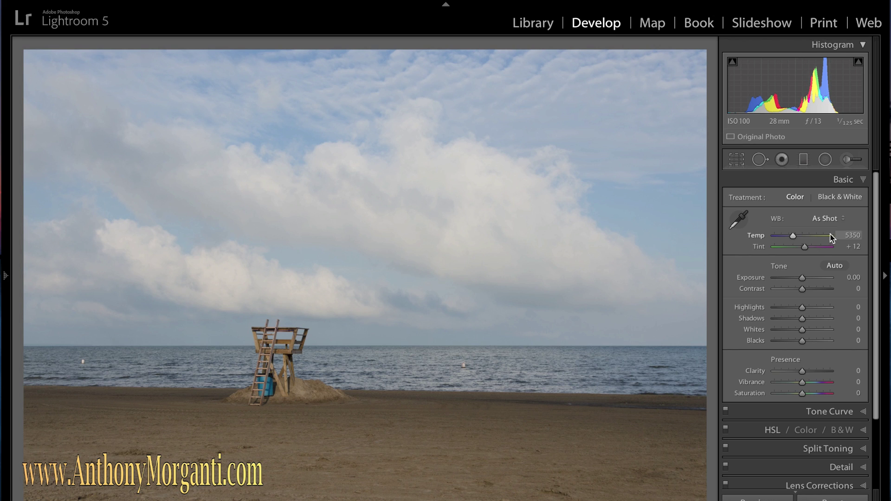
click(838, 222)
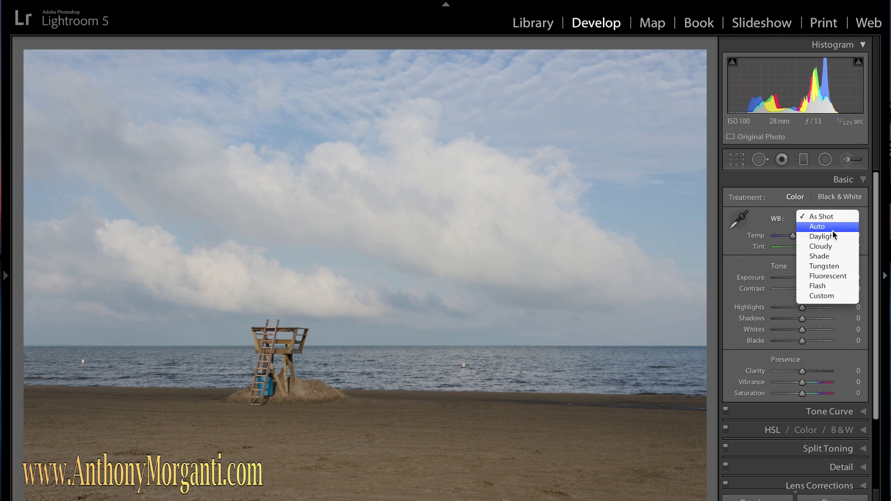
click(834, 238)
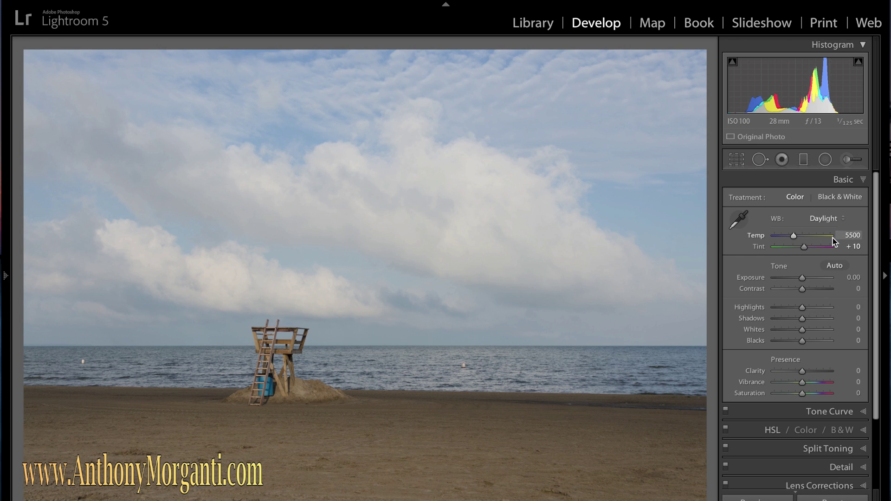
click(837, 219)
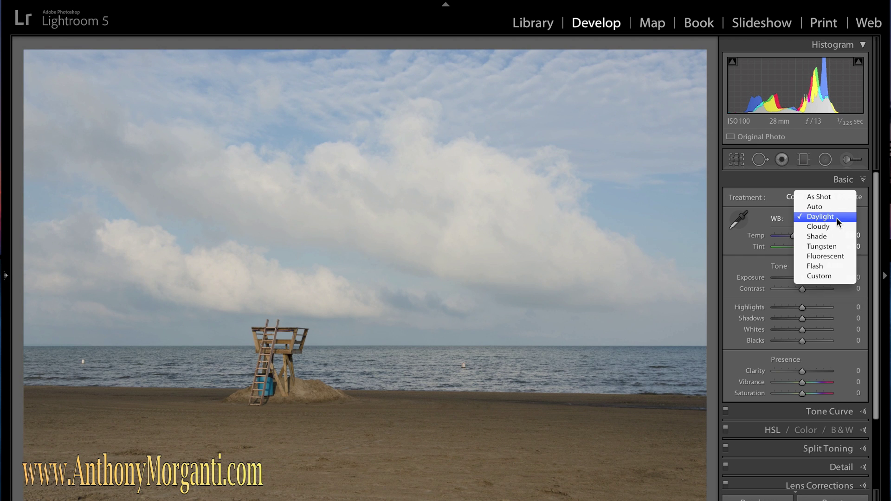
click(835, 227)
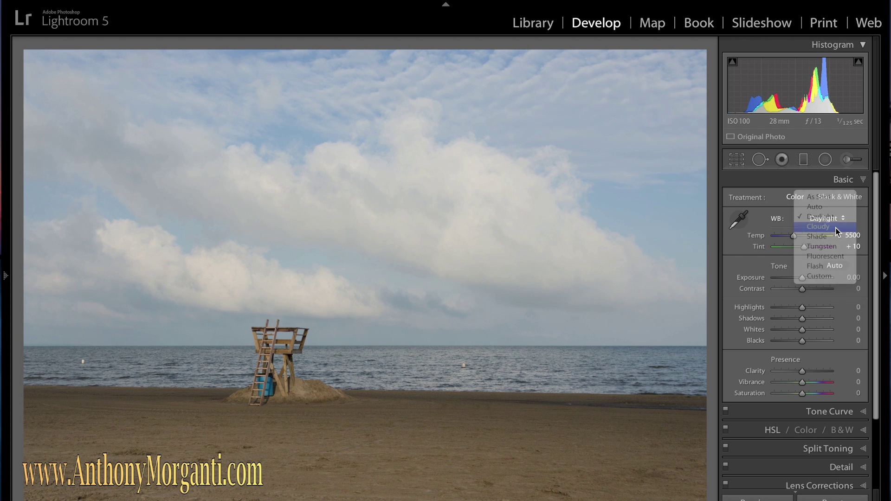
click(836, 219)
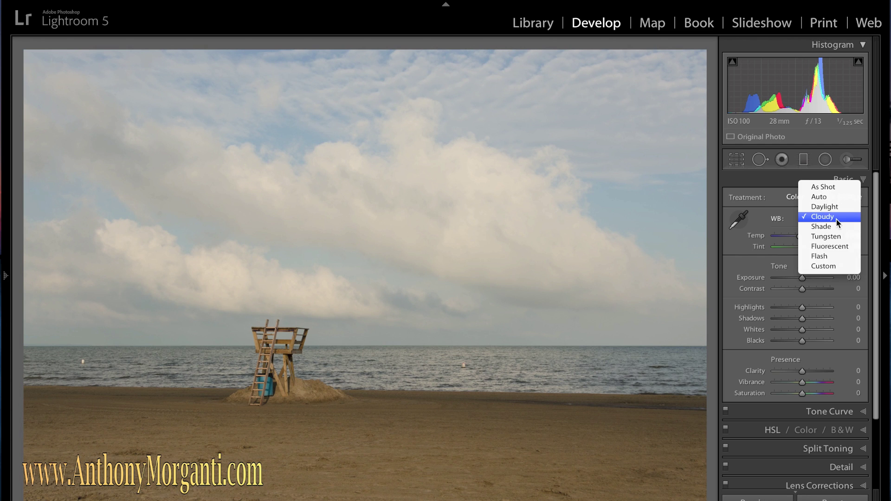
click(834, 227)
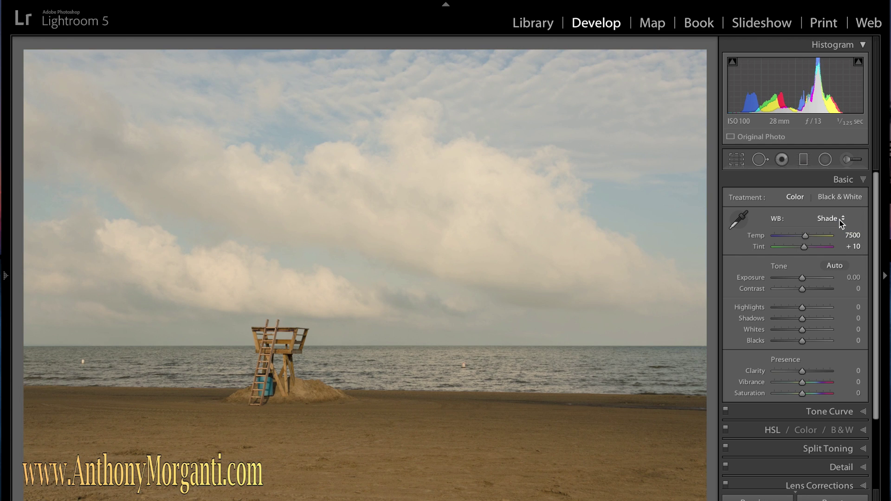
Try the Tungsten, Fluorescent and Flash white balance presets and return the white balance to As Shot.
click(840, 220)
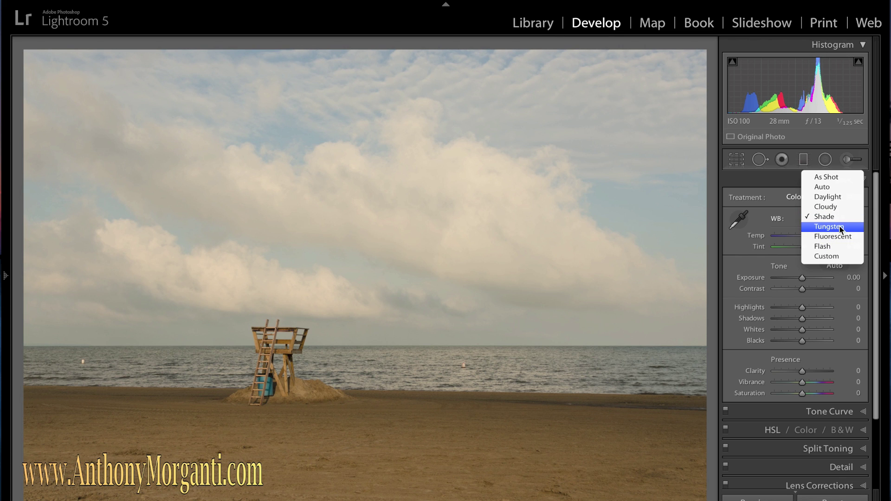
click(841, 227)
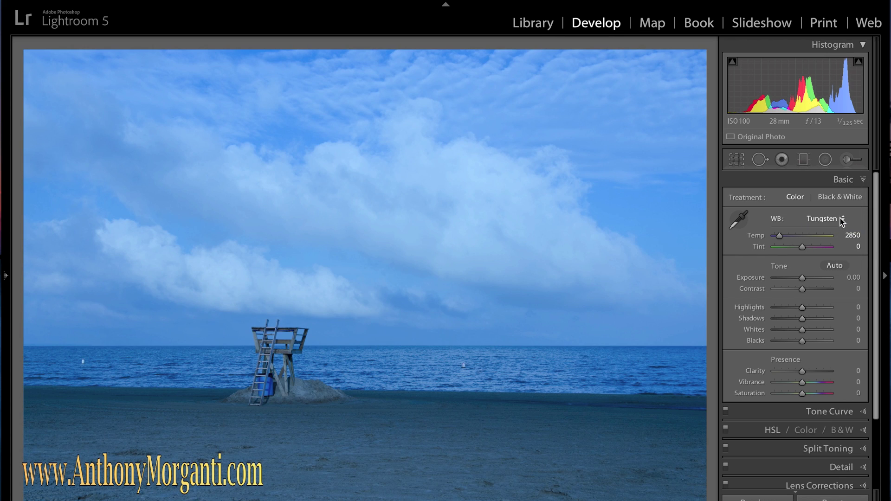
click(840, 219)
click(837, 226)
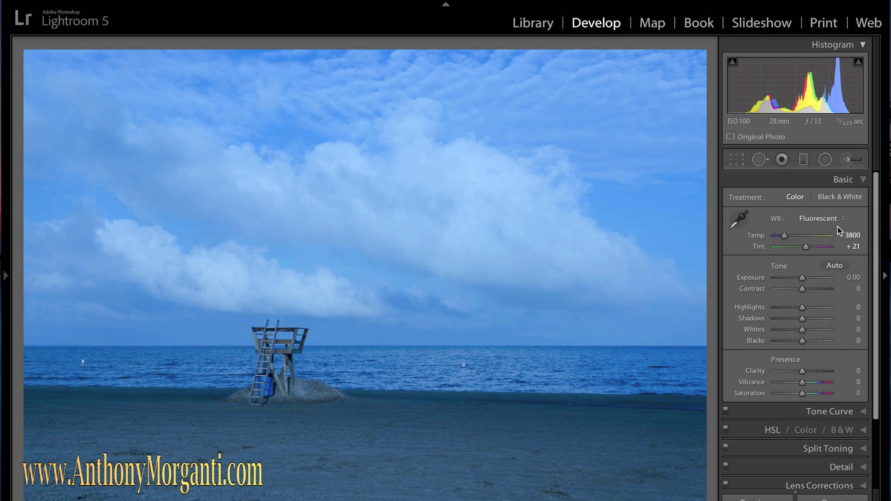
click(836, 219)
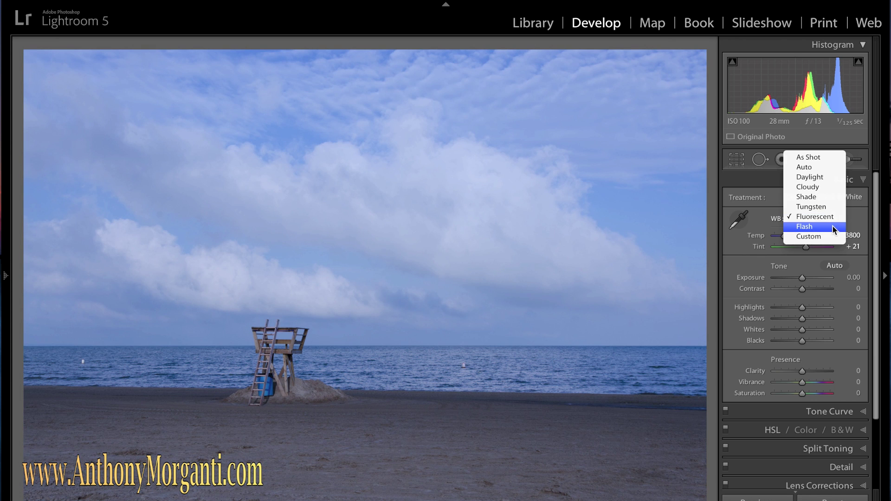
click(832, 227)
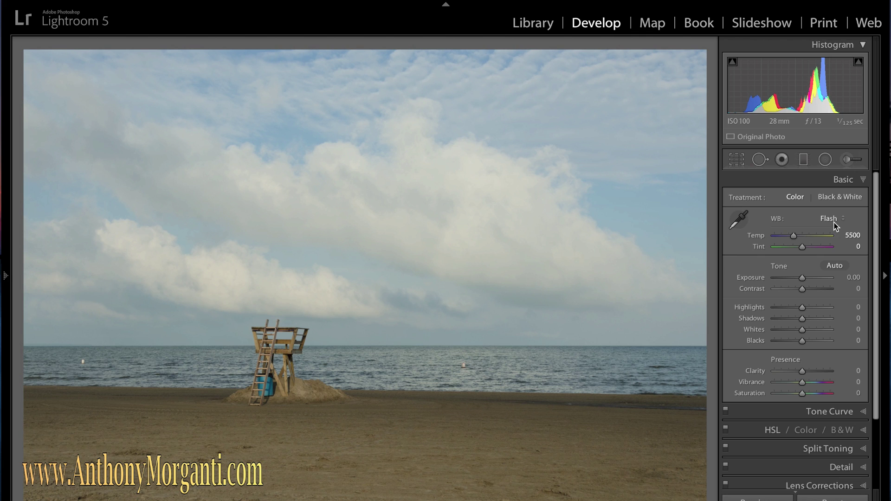
click(837, 222)
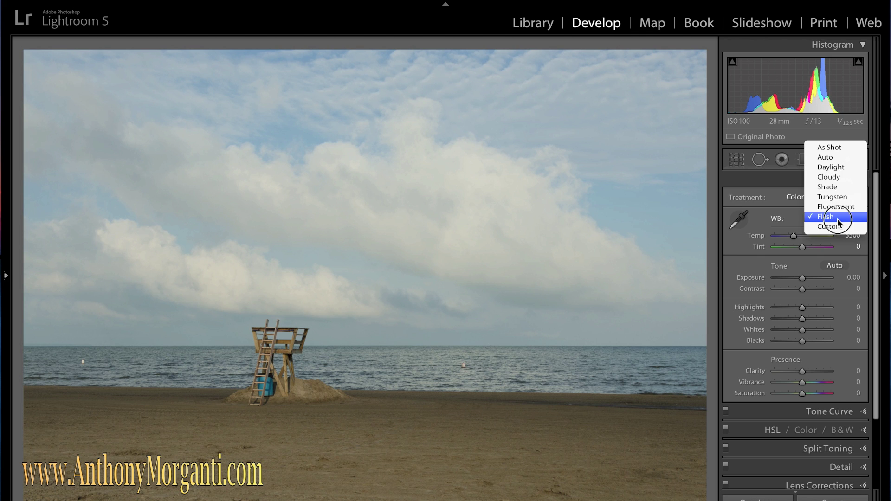
click(839, 149)
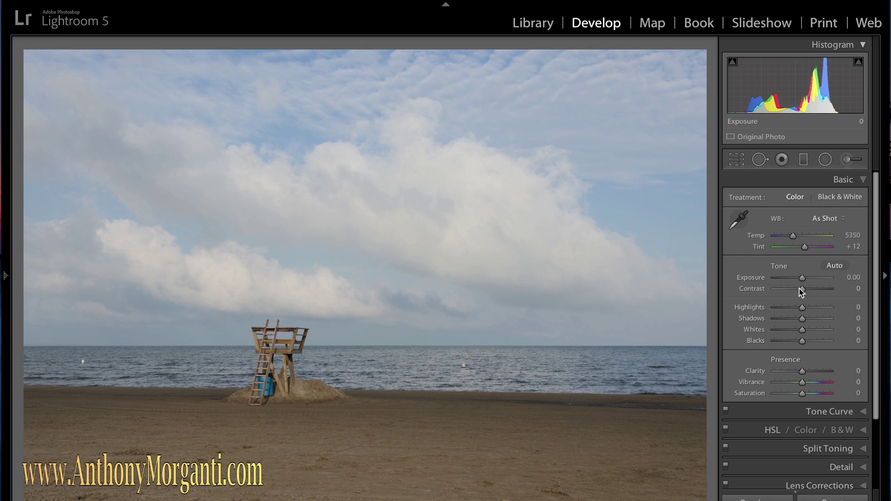
Set the beach photo's Highlights to -100 and Shadows to +100.
drag(803, 308, 772, 309)
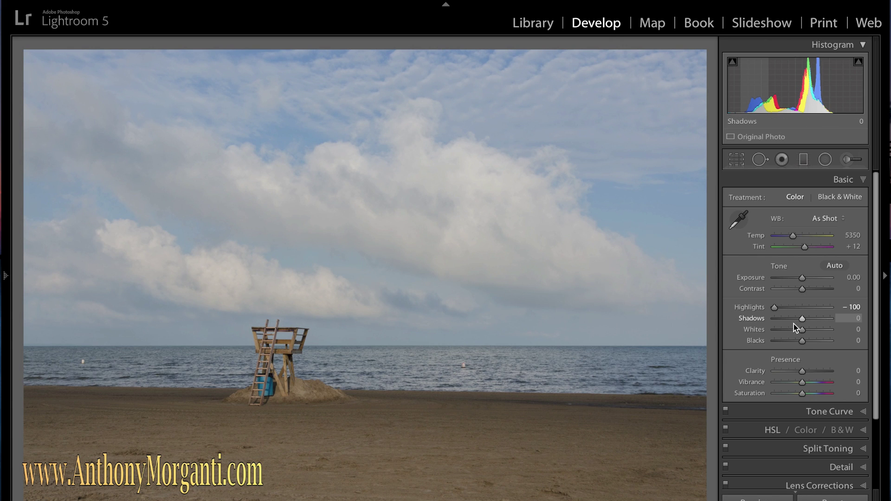
drag(803, 319, 831, 319)
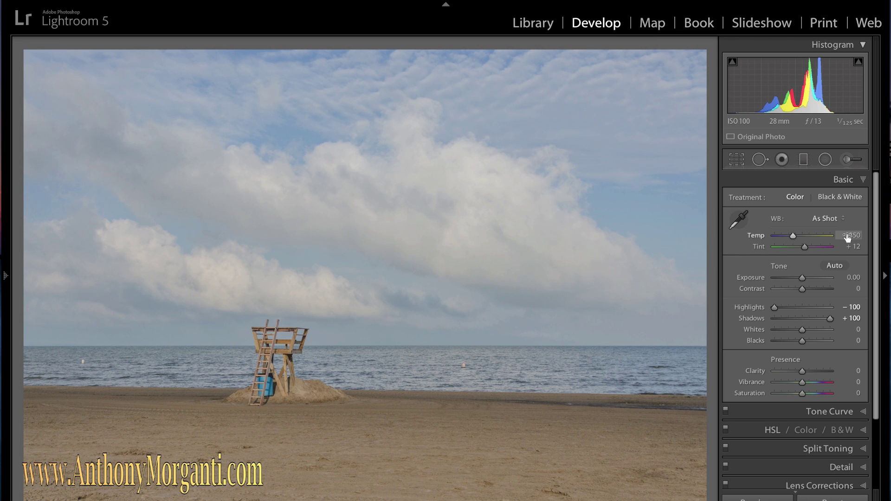
Reset all the Graduated Filter's effect values and set its Temp to -30 and Tint to 24.
click(804, 160)
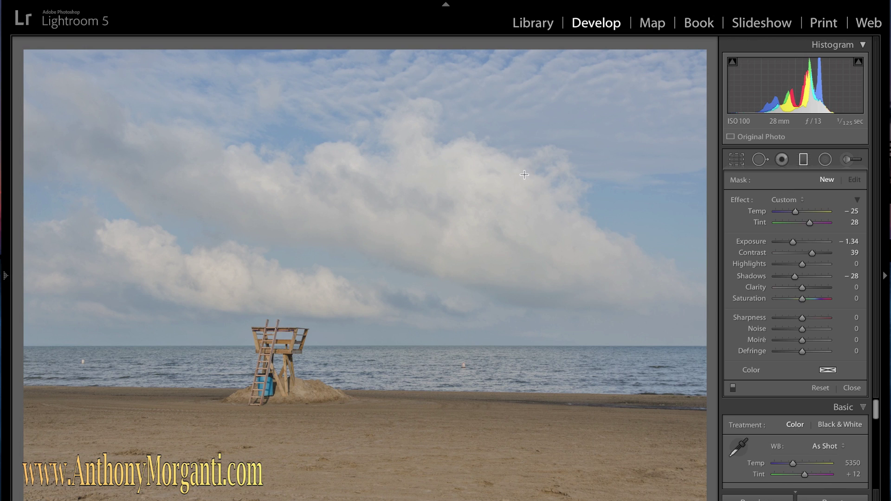
alt+click(739, 200)
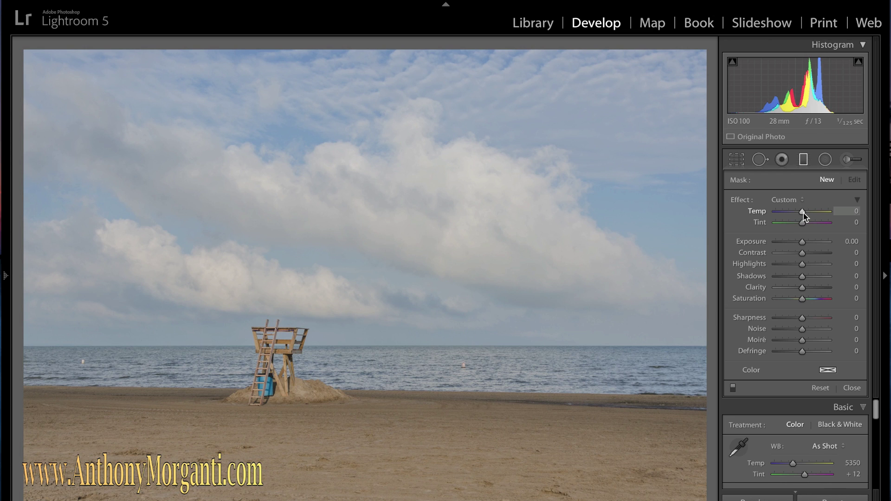
drag(803, 215, 795, 213)
click(803, 224)
drag(804, 224, 809, 222)
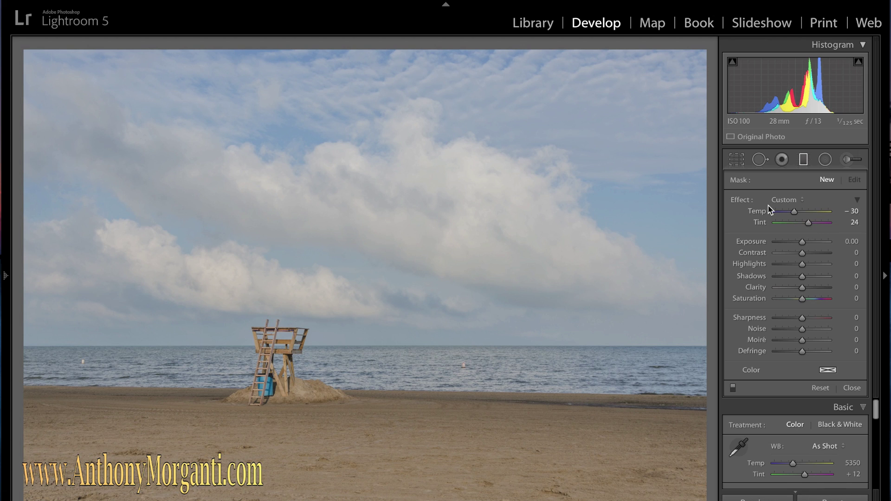
Try a diagonally tilted graduated filter across the clouds and delete it.
click(357, 130)
drag(357, 130, 320, 234)
click(340, 182)
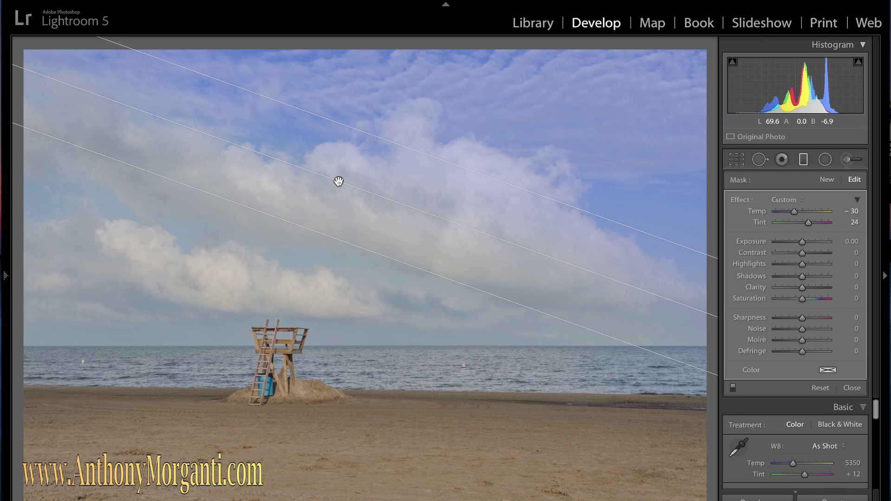
key(Delete)
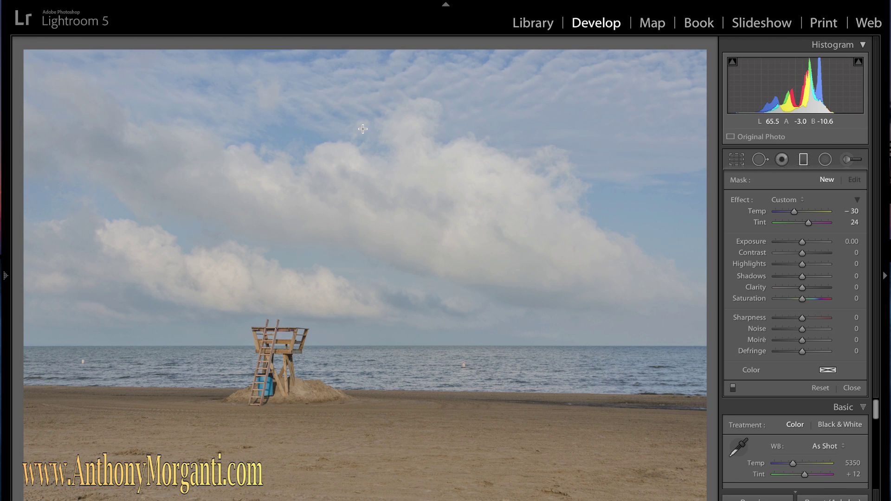
Draw a level graduated filter from the upper sky down to the shoreline, with Exposure -0.39 and Temp -33.
drag(362, 129, 342, 390)
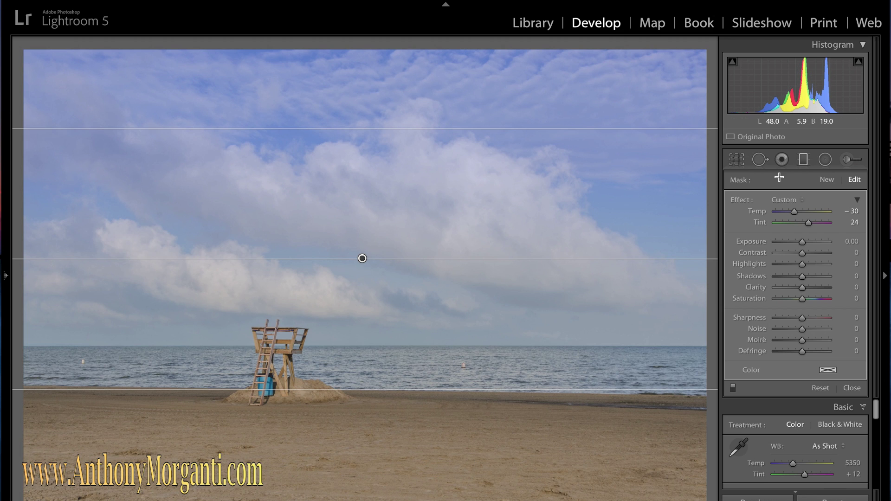
click(803, 243)
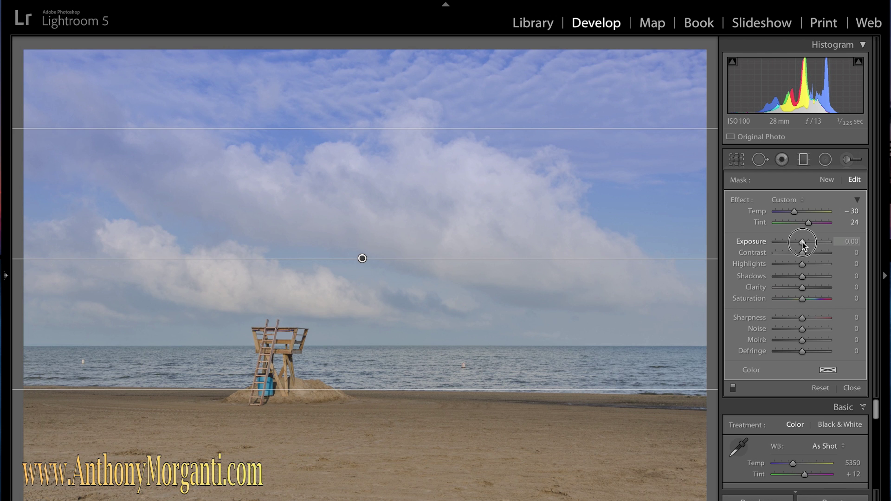
mouse_move(803, 242)
mouse_down()
mouse_move(764, 244)
mouse_move(799, 245)
mouse_up()
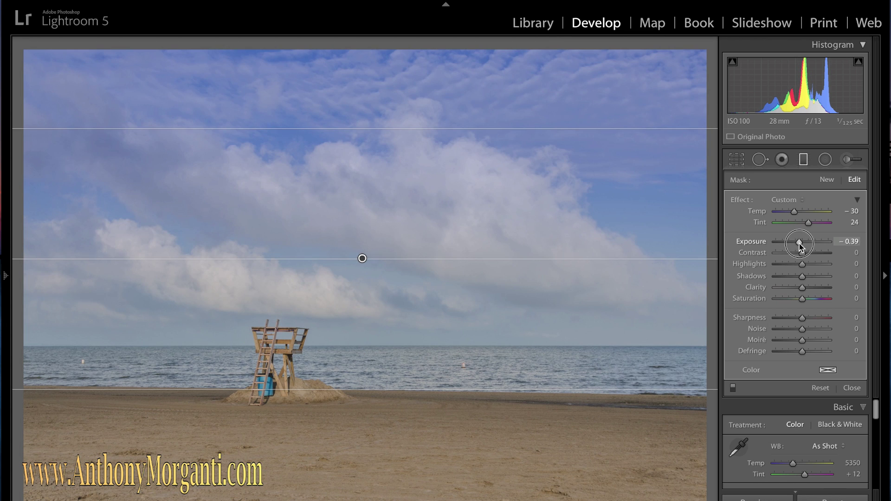
drag(800, 244, 799, 244)
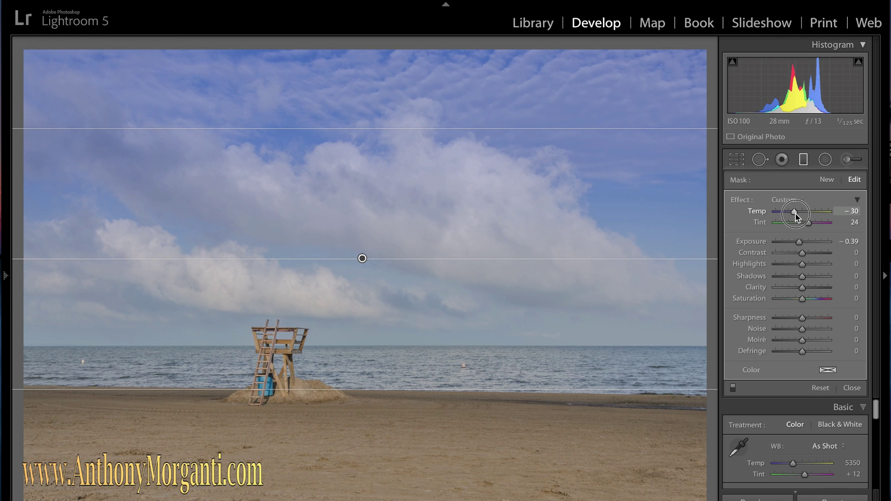
drag(795, 213, 794, 213)
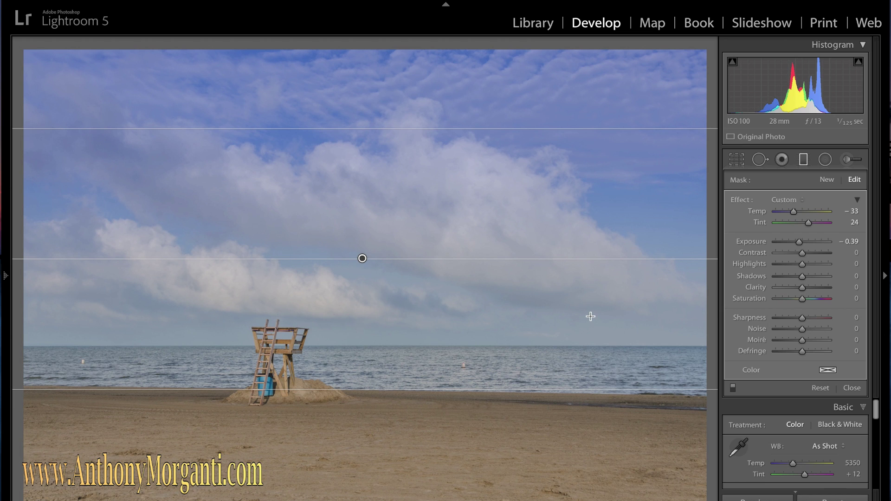
click(861, 391)
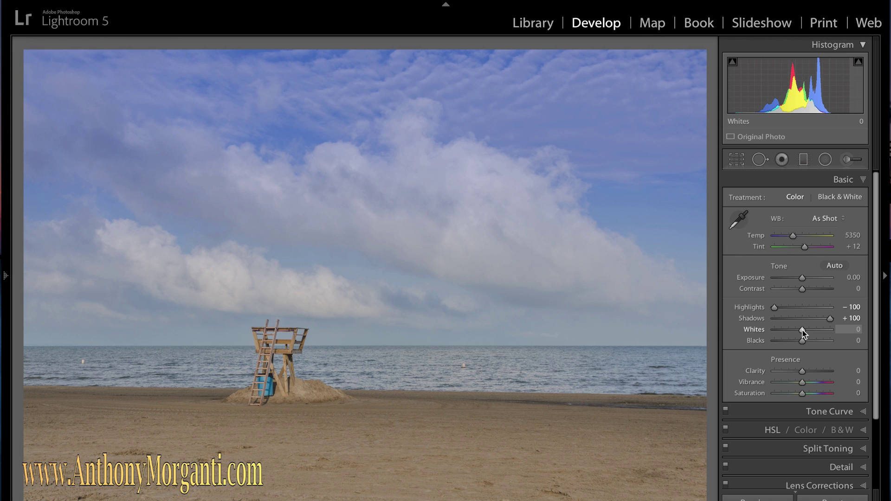
Set the photo's Whites to +82 and Blacks to -74 using the clipping preview.
key(alt)
alt+click(802, 331)
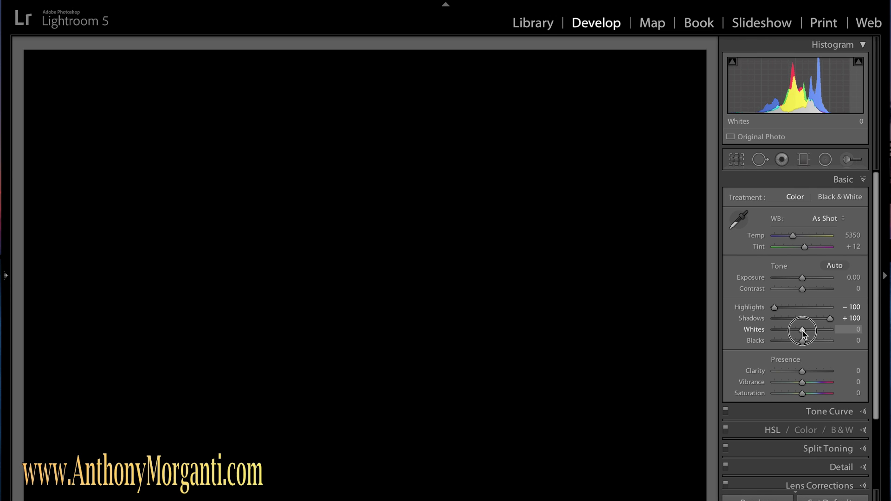
drag(803, 331, 825, 333)
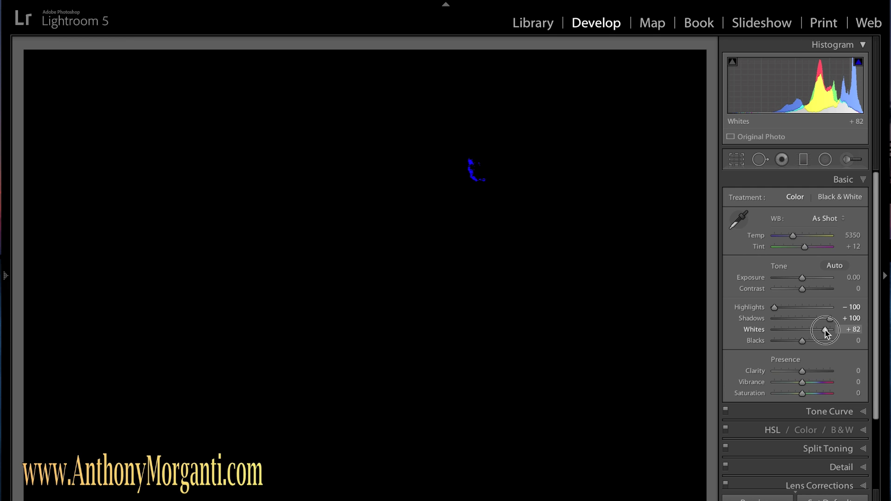
drag(825, 330, 825, 330)
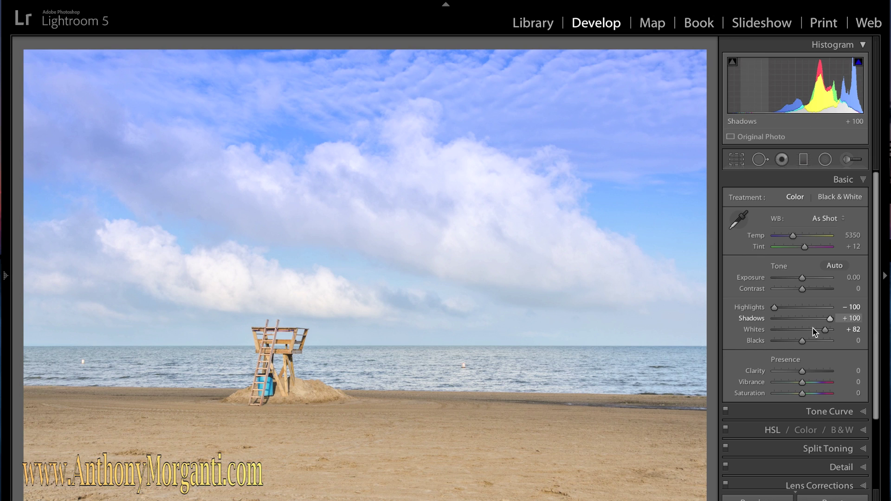
key(alt)
alt+click(803, 341)
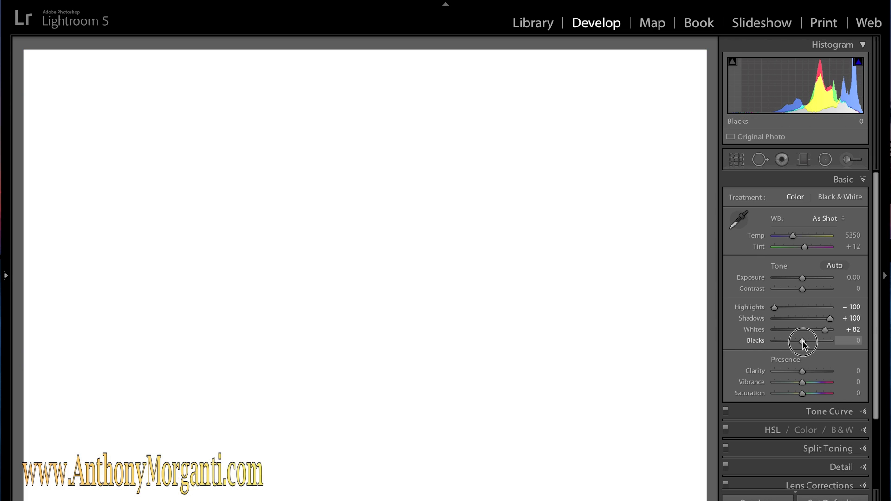
drag(803, 341, 782, 341)
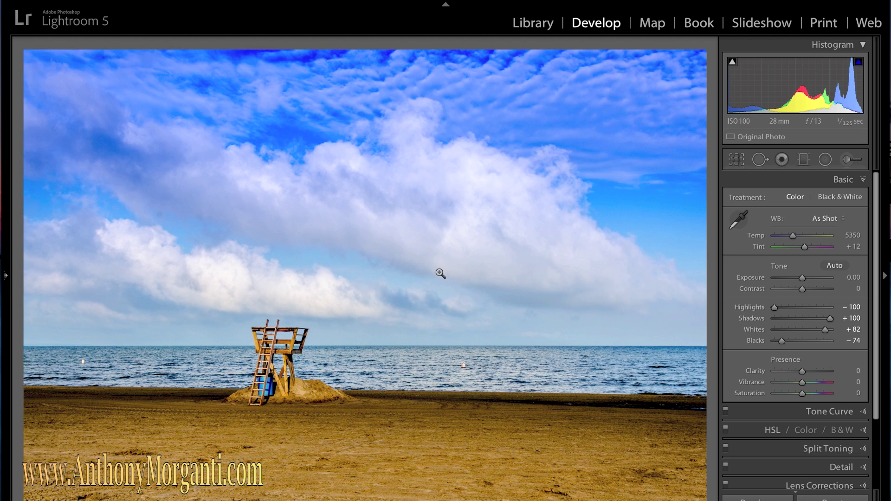
Compare the photo's Shadows history state with its latest Black Clipping state, ending on the latest one.
click(6, 277)
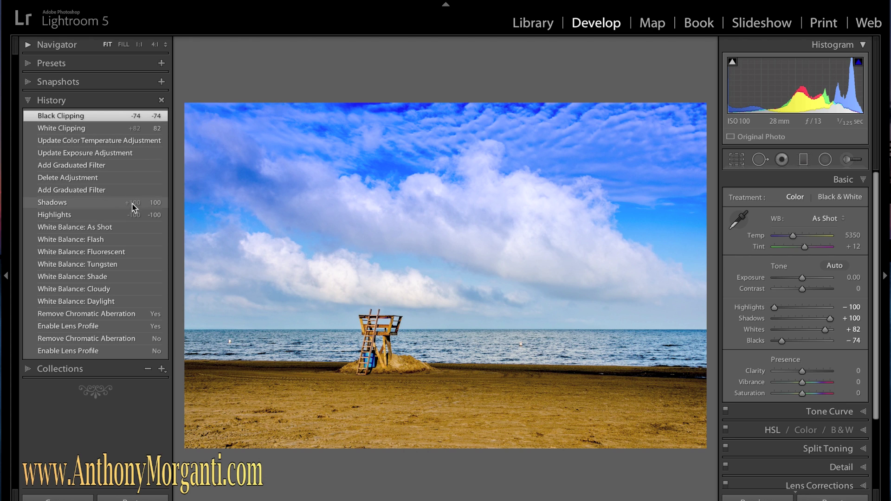
click(65, 204)
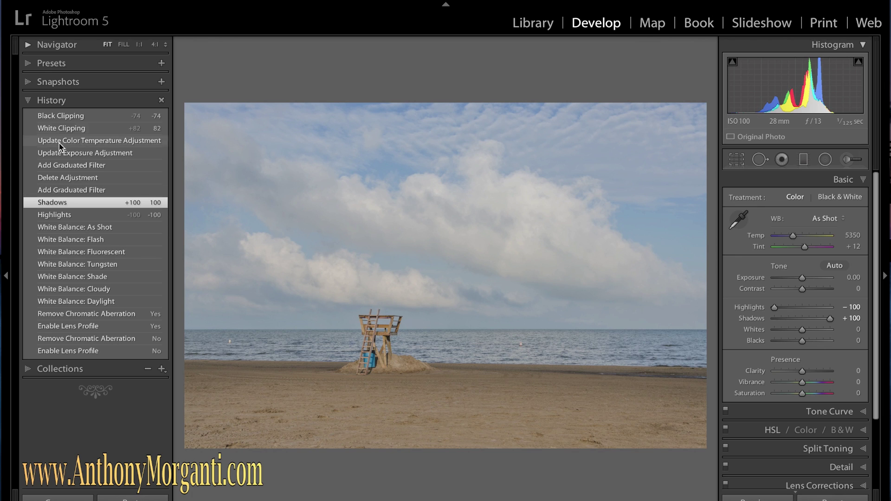
click(78, 116)
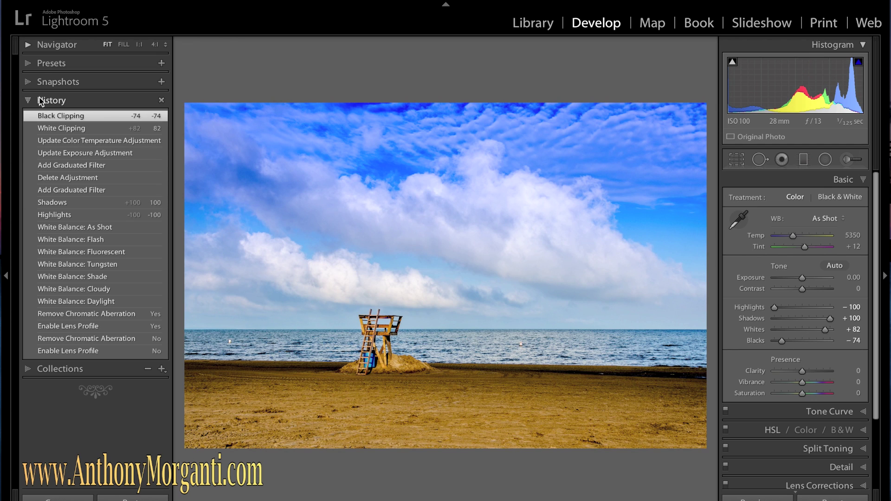
click(7, 278)
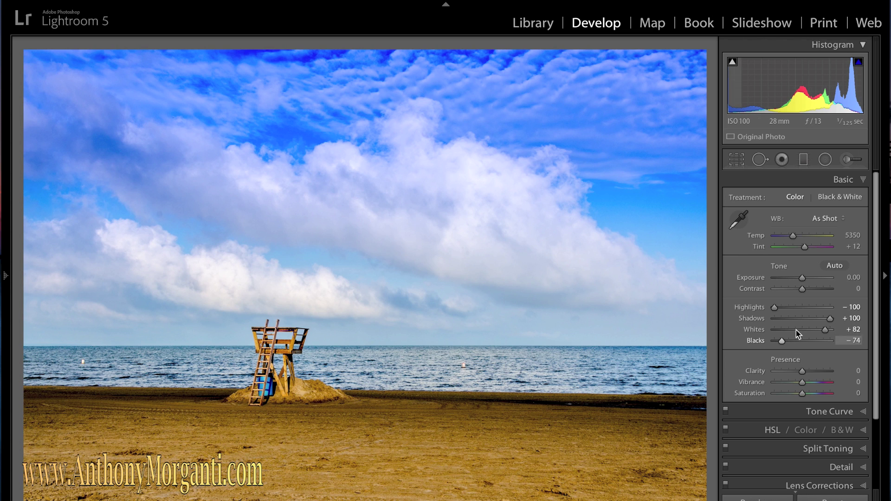
Set the photo's Contrast to +8 in the basic tone adjustments.
click(803, 291)
mouse_move(803, 291)
mouse_down()
mouse_move(831, 289)
mouse_move(762, 290)
mouse_move(806, 298)
mouse_up()
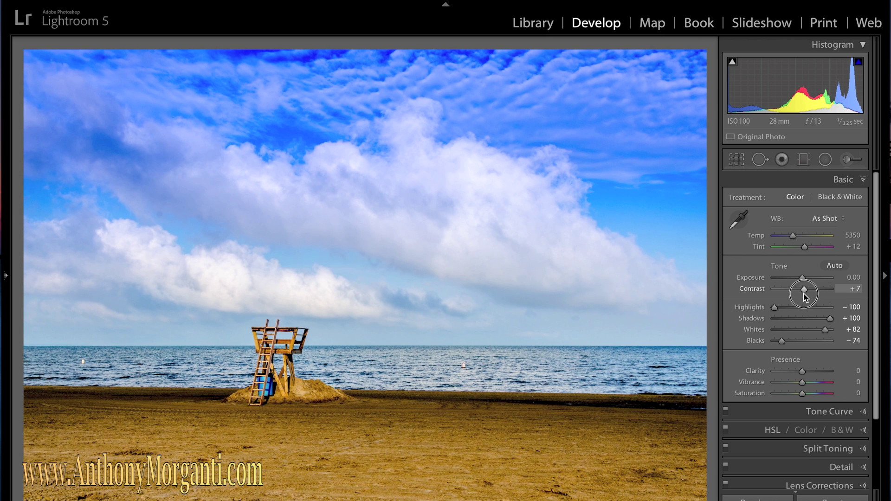
drag(805, 298, 807, 298)
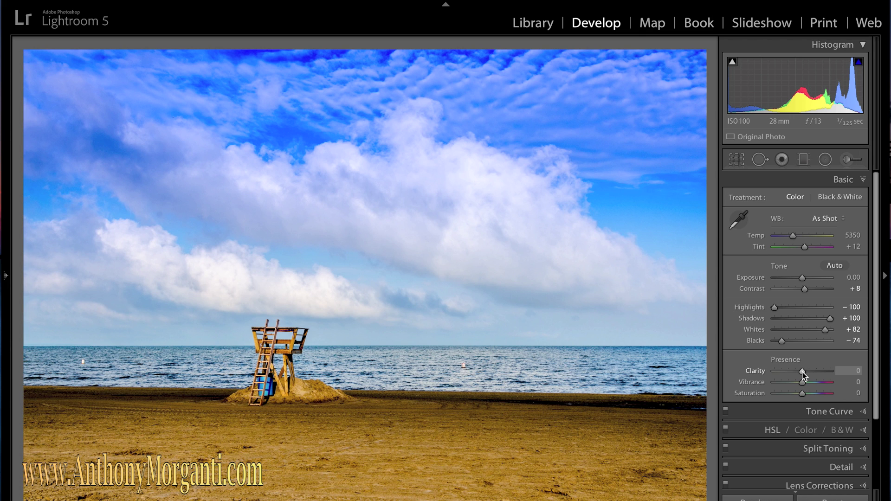
Set the photo's Clarity to +29 and Vibrance to +15.
drag(804, 373, 829, 375)
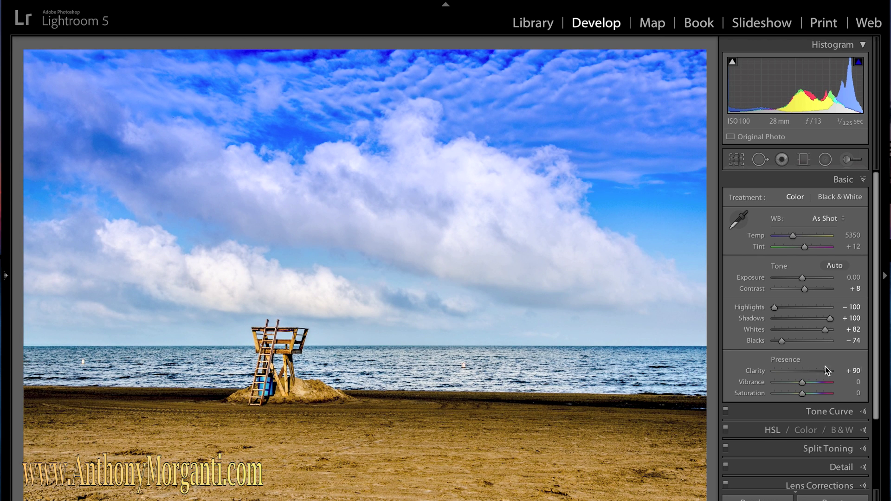
drag(828, 372, 809, 372)
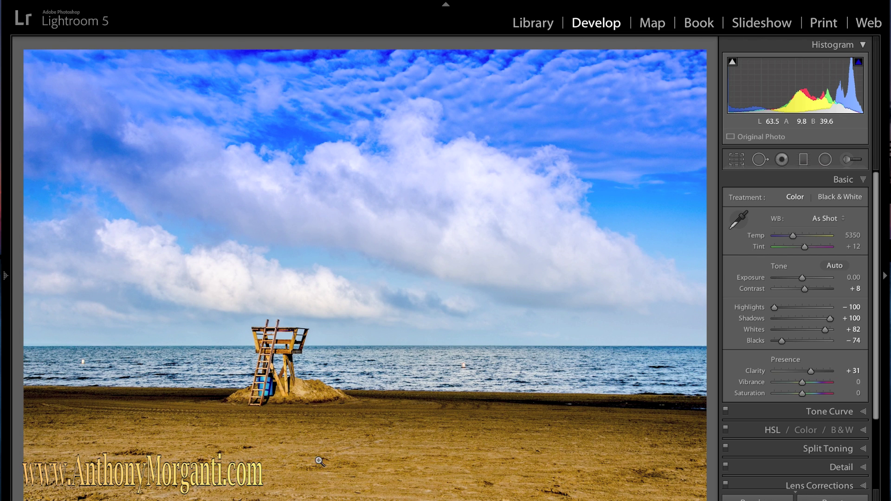
click(811, 372)
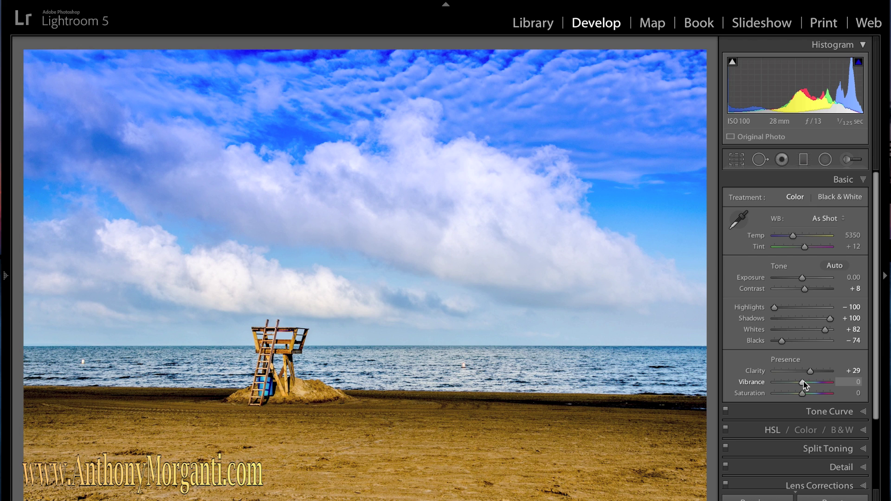
drag(802, 382, 805, 382)
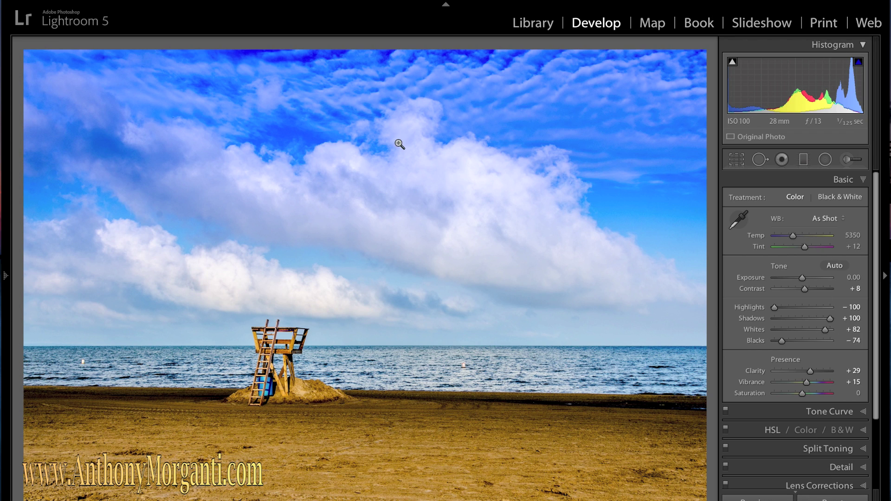
Shape the tone curve into a gentle S by setting Darks to -21 and Lights to +18.
click(863, 181)
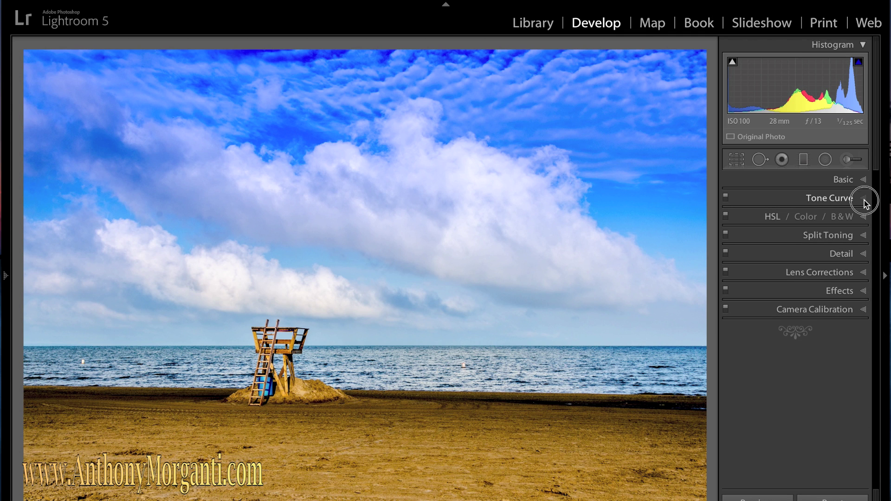
click(864, 199)
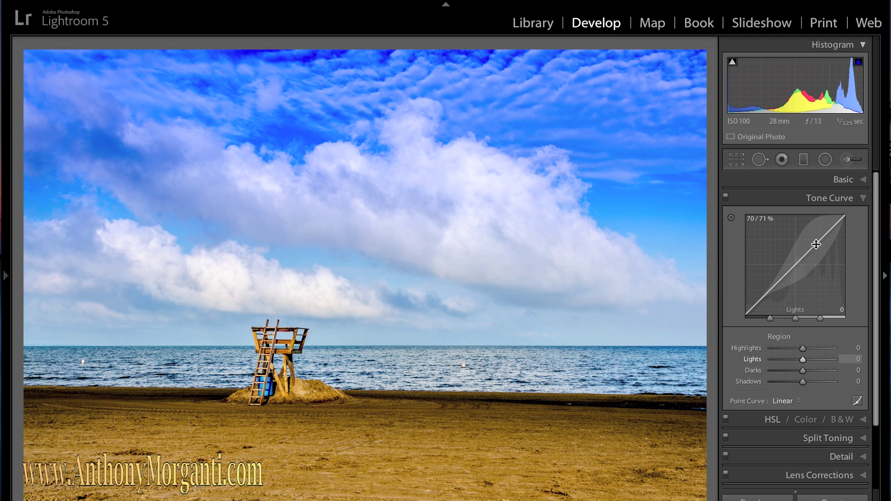
click(773, 289)
drag(773, 289, 774, 292)
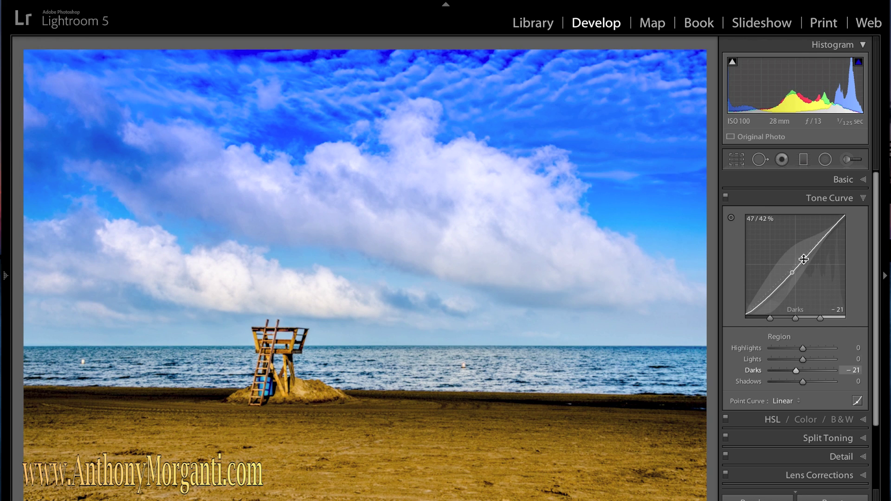
drag(820, 243, 820, 236)
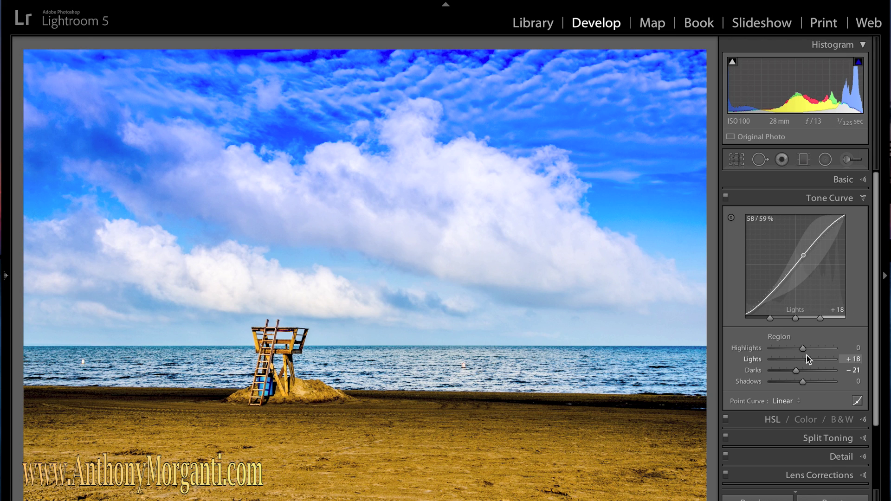
Try the Medium Contrast and Strong Contrast point curves and return the point curve to Linear.
scroll(824, 362, down, 1)
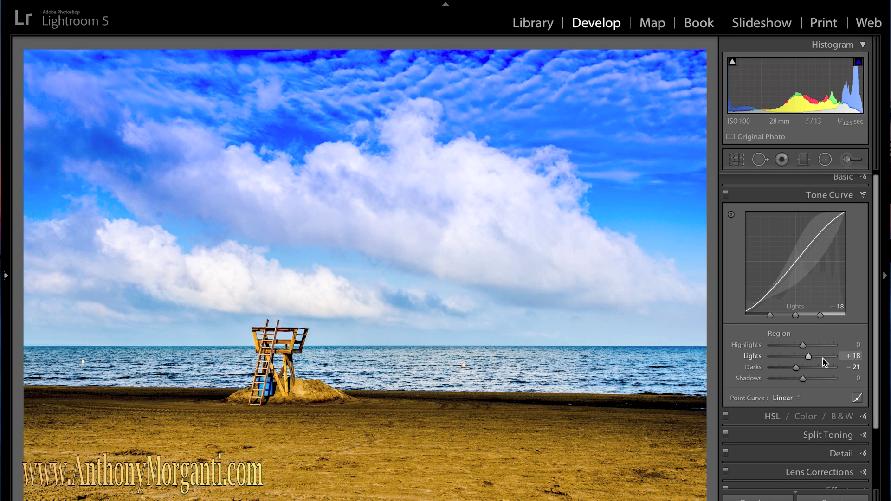
click(798, 395)
click(798, 395)
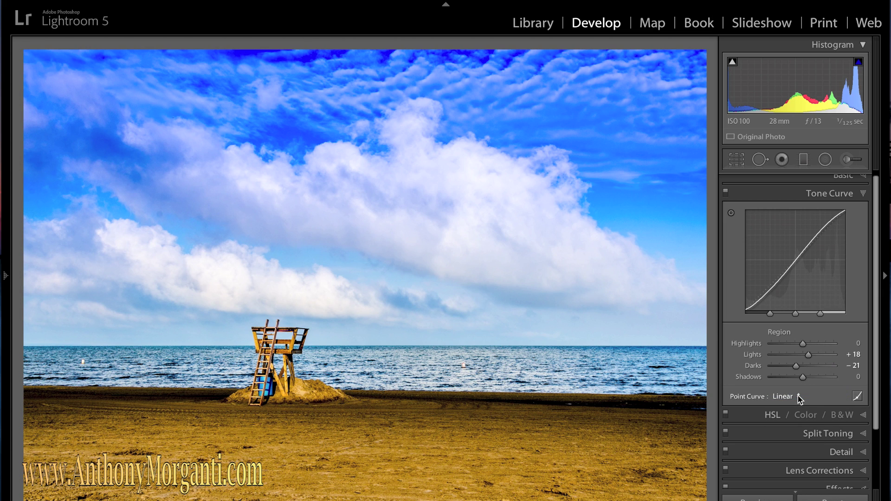
click(798, 396)
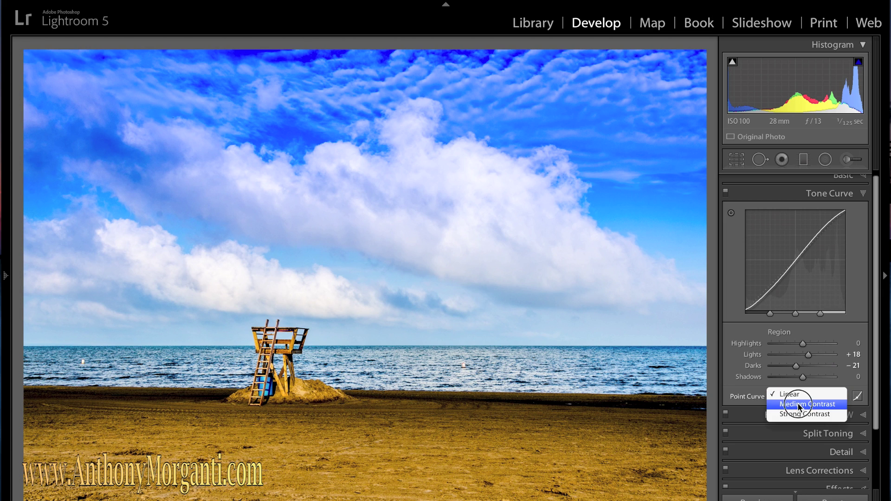
click(797, 402)
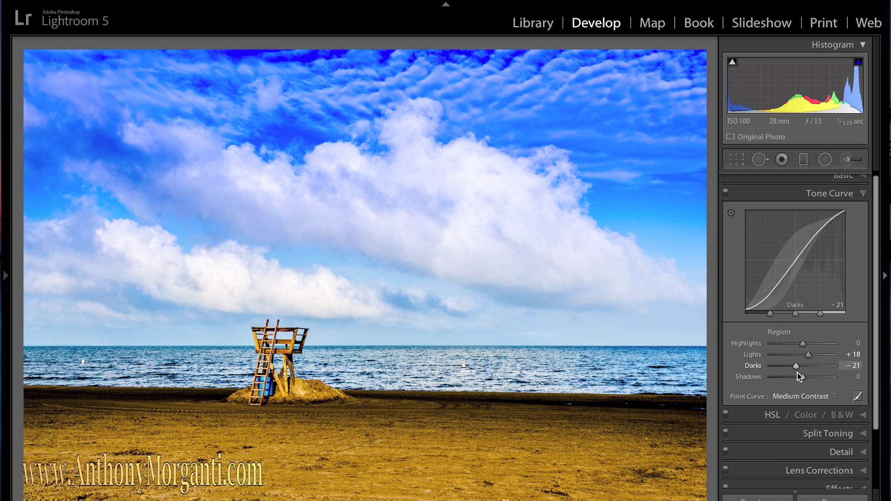
click(804, 398)
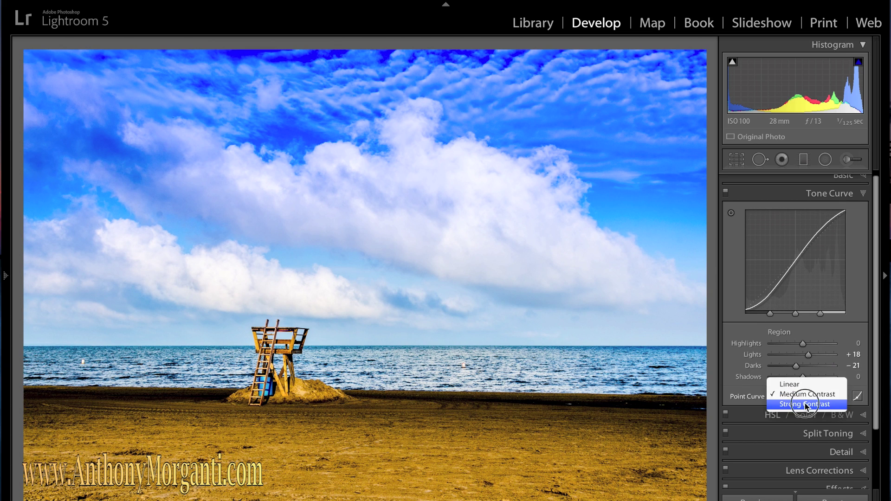
click(804, 404)
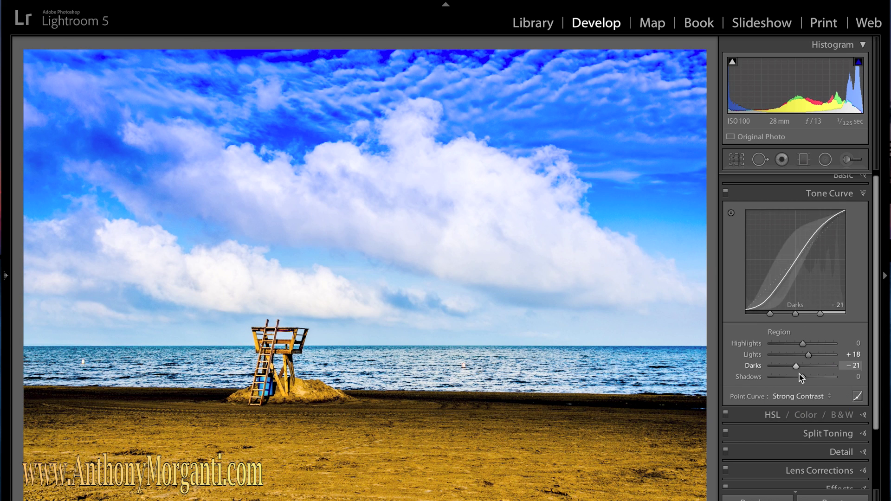
click(803, 395)
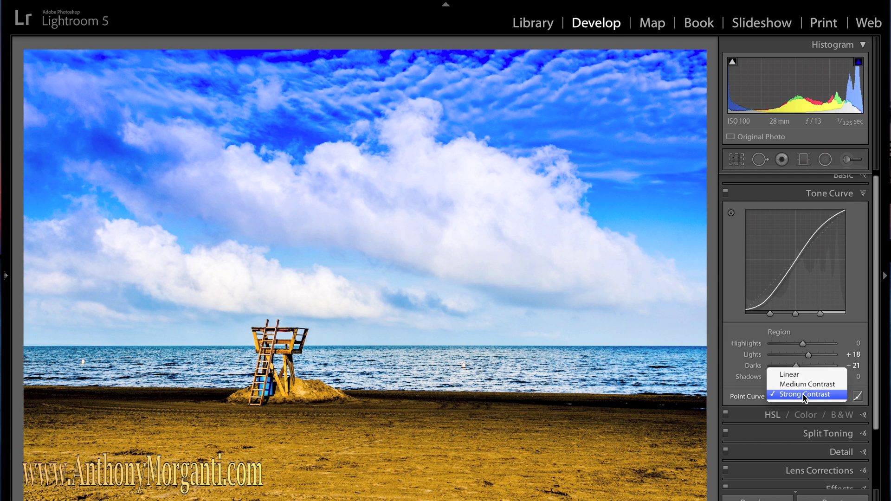
click(802, 375)
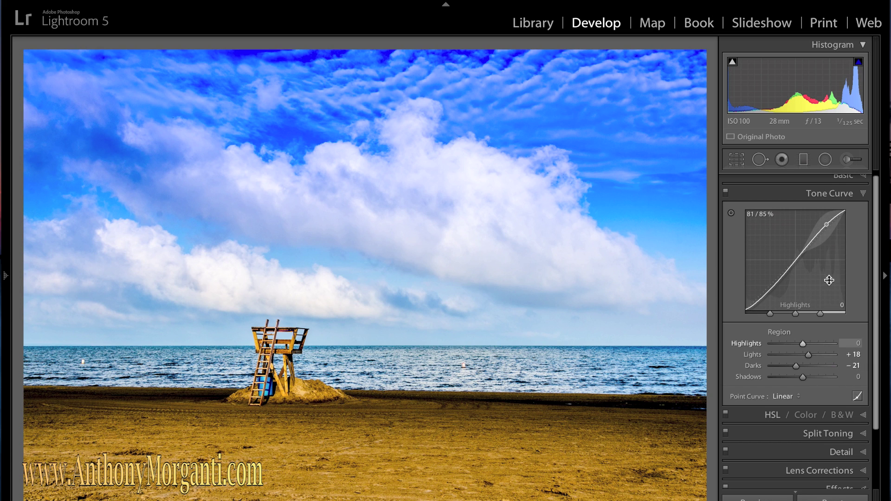
Try the black-and-white conversion of the photo and return it to colour with the HSL adjustments.
click(865, 194)
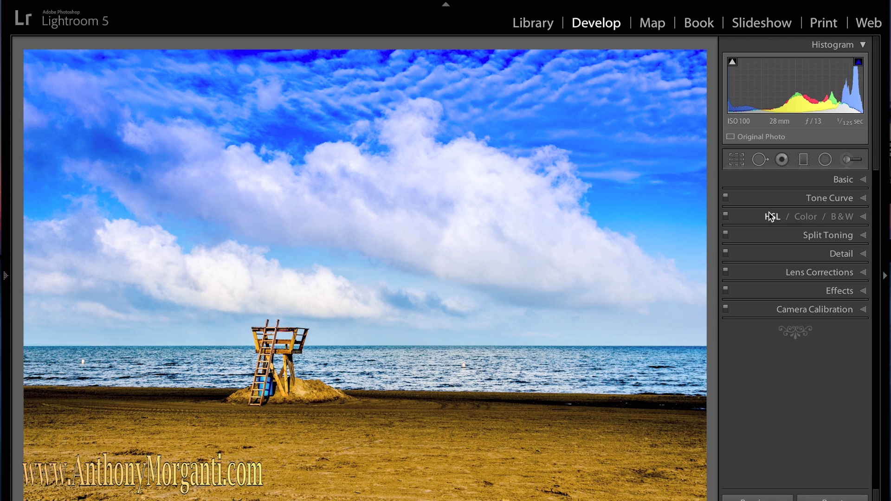
click(862, 216)
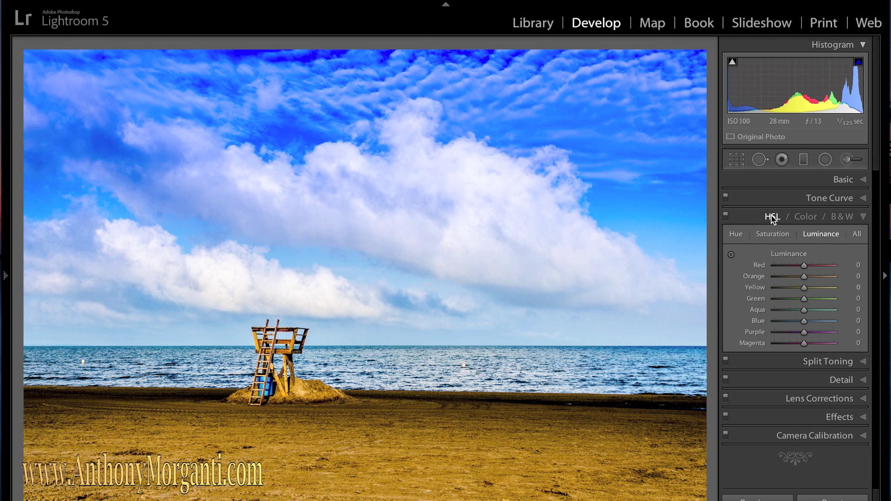
click(807, 216)
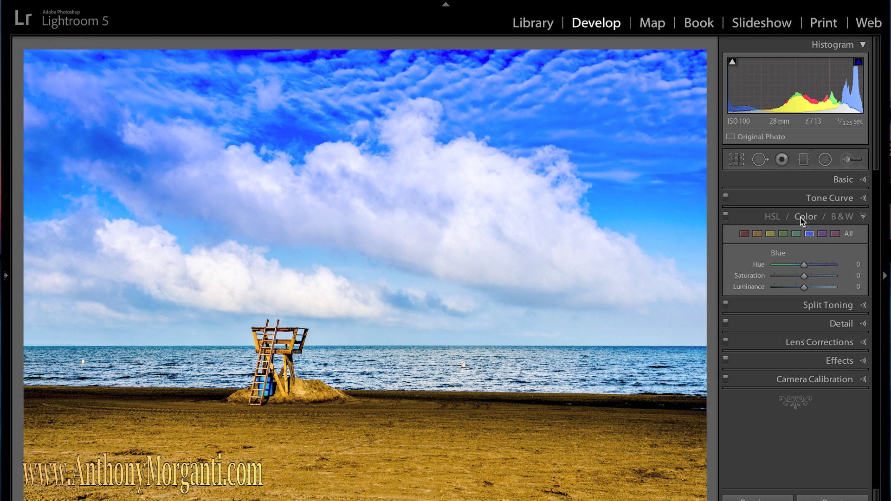
click(842, 217)
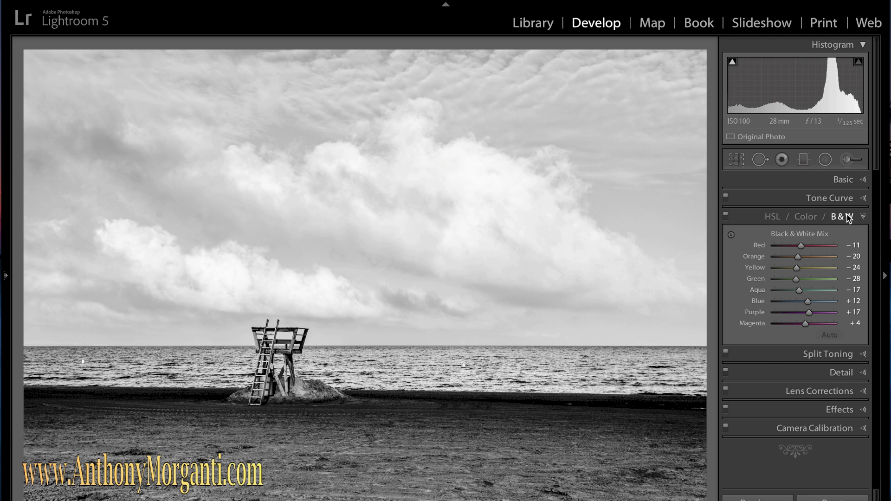
click(805, 217)
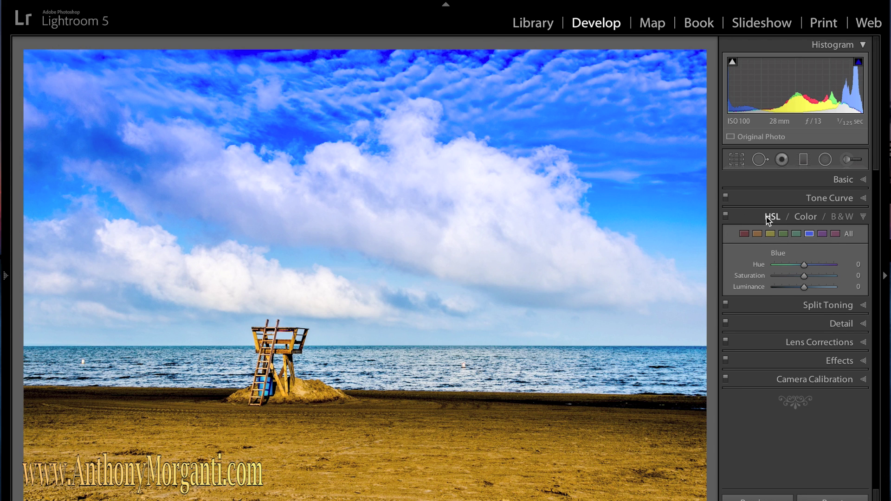
click(770, 216)
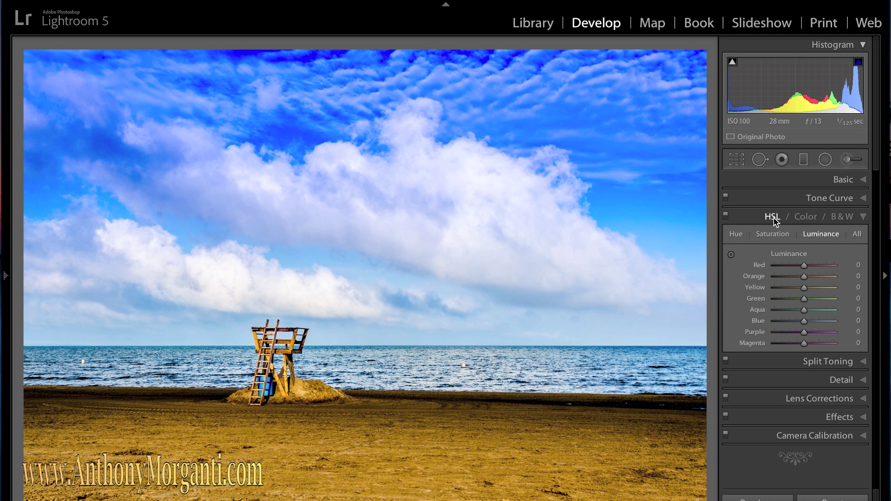
Set the HSL Saturation of Blue to +19, Yellow to +23 and Orange to +19.
click(736, 236)
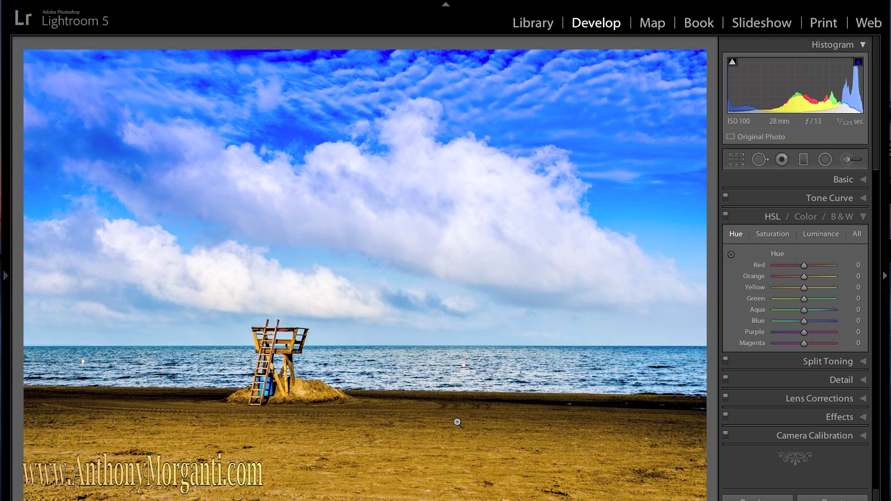
click(764, 235)
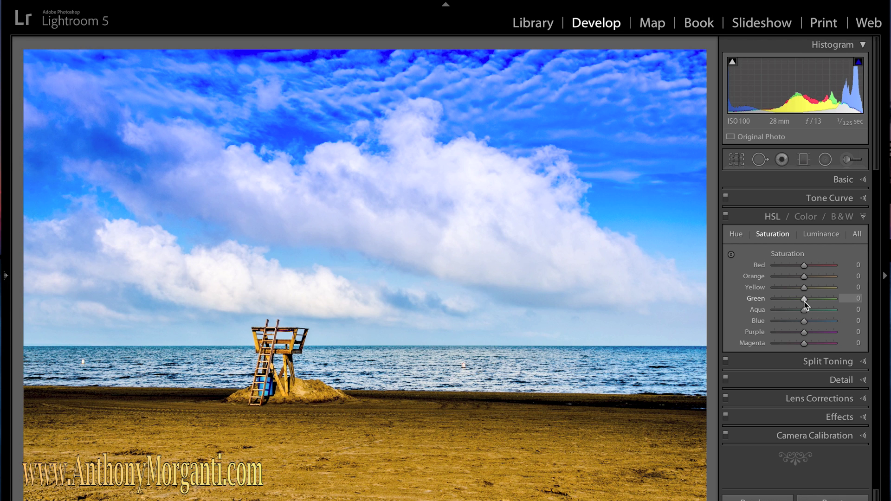
drag(803, 323, 809, 322)
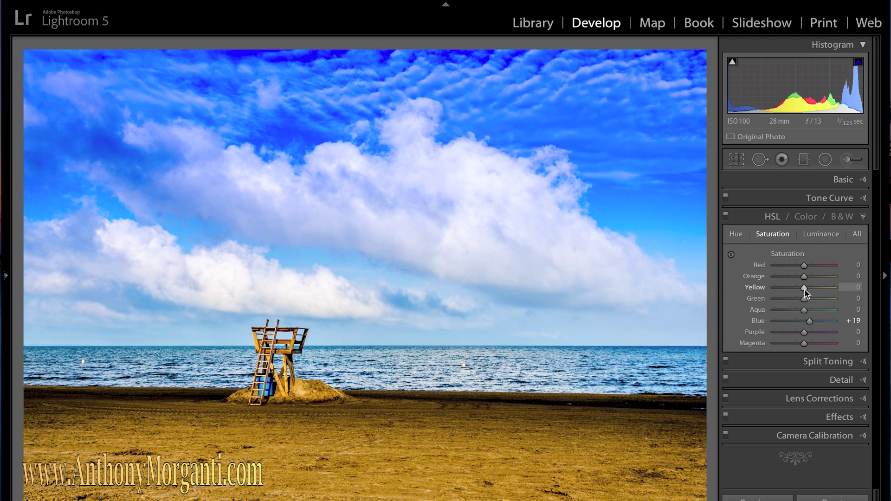
drag(805, 292, 771, 285)
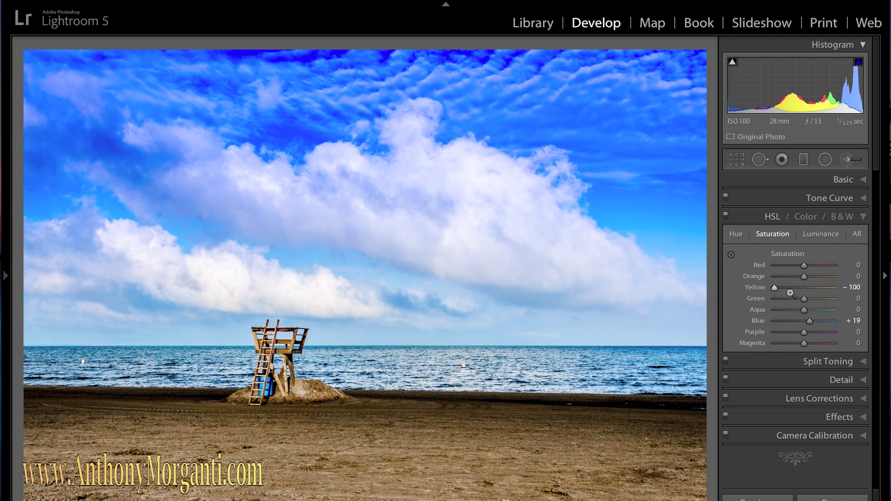
drag(774, 289, 811, 290)
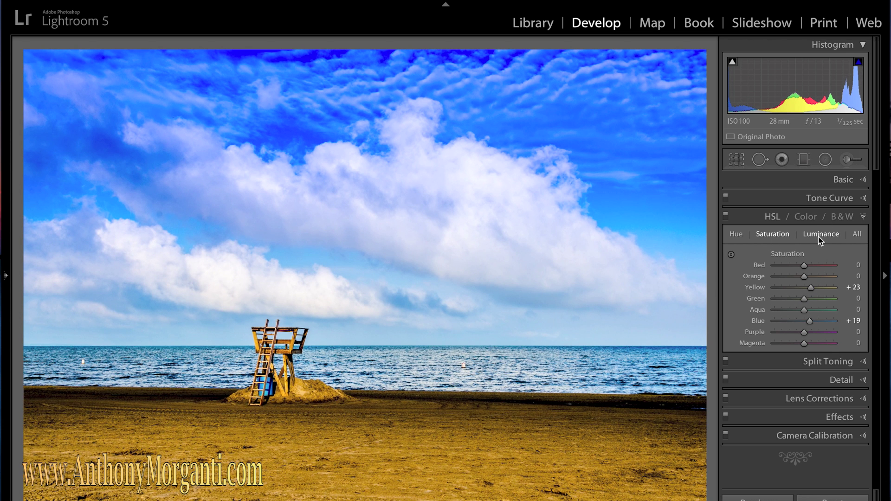
drag(804, 277, 809, 277)
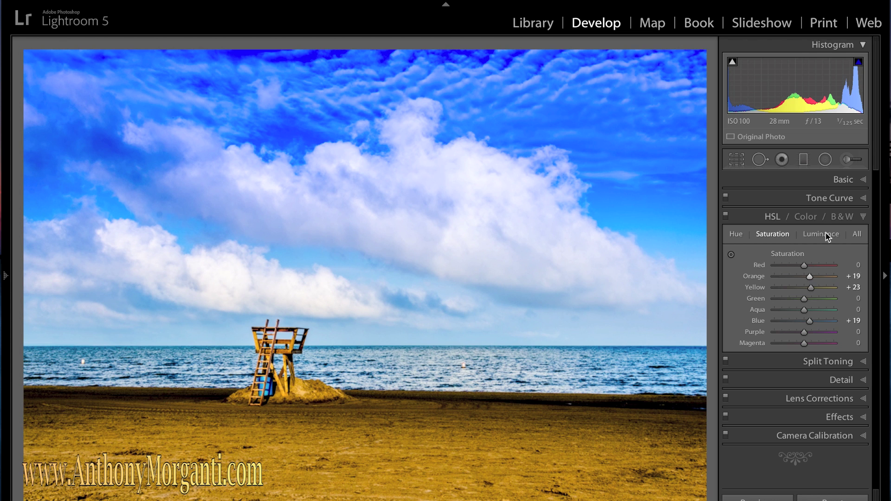
Set the HSL Luminance of Blue to -17, Yellow to +25 and Orange to +19.
click(826, 235)
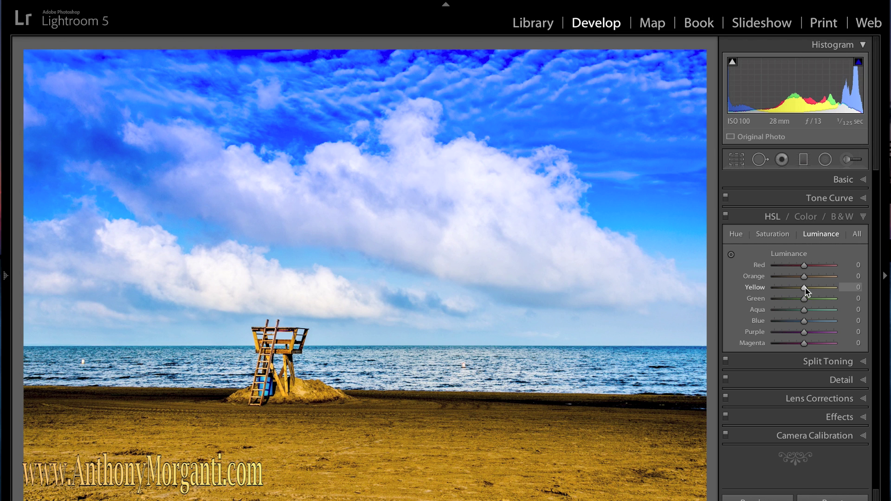
drag(805, 322, 781, 322)
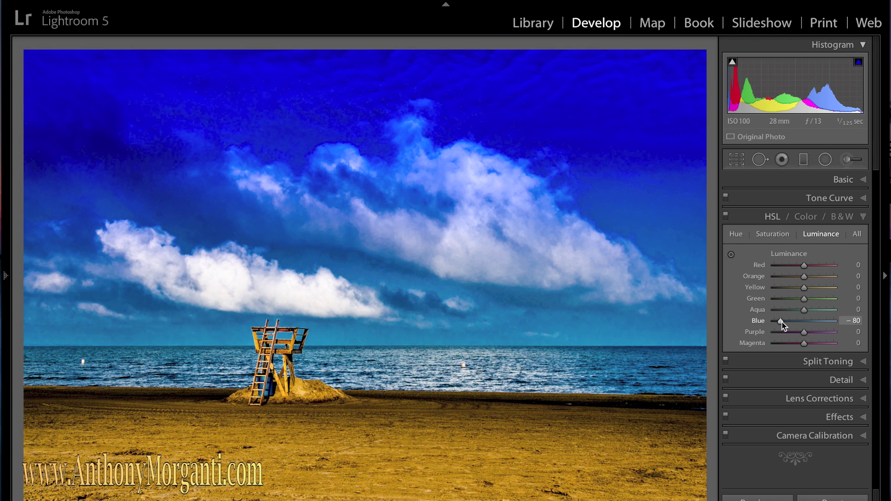
double_click(782, 322)
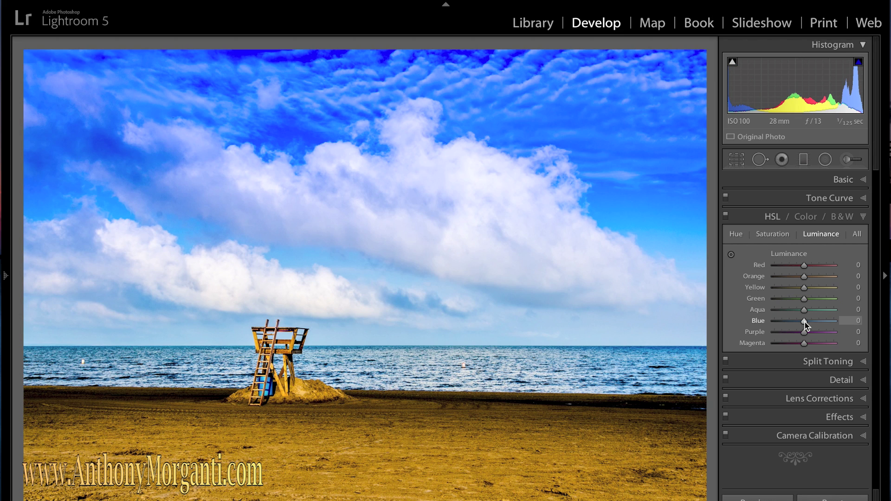
drag(805, 322, 800, 322)
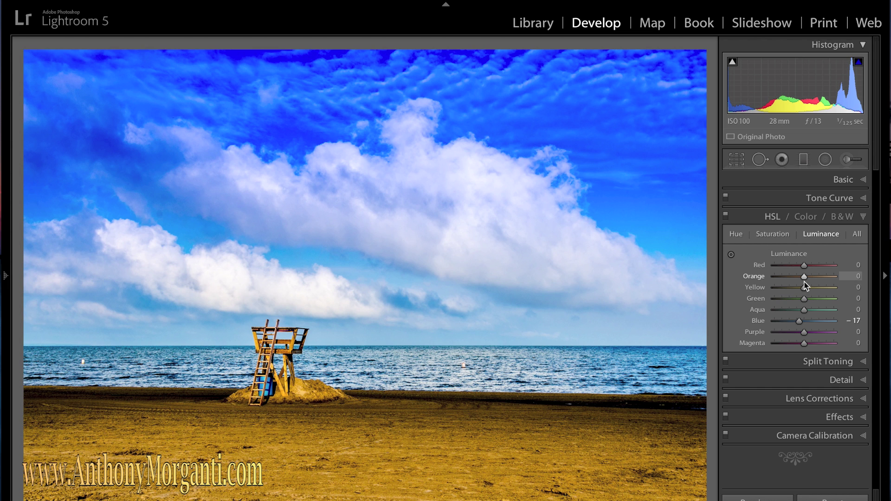
mouse_move(805, 288)
mouse_down()
mouse_move(812, 287)
mouse_move(797, 277)
mouse_move(811, 277)
mouse_up()
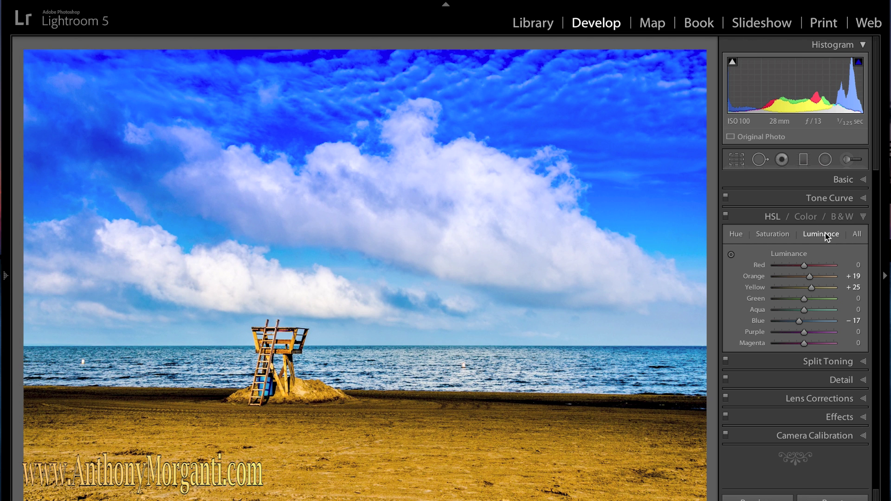
Compare how the HSL and Color views present the saturation and luminance adjustments.
click(804, 218)
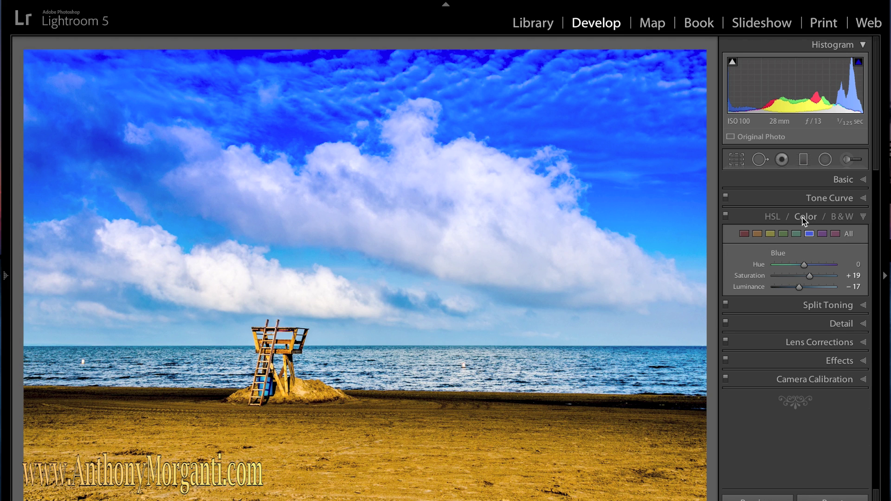
click(778, 216)
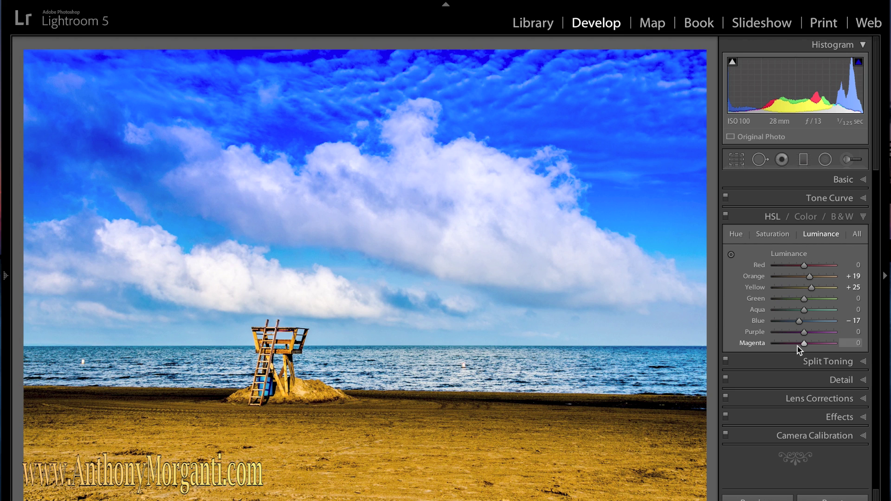
click(807, 216)
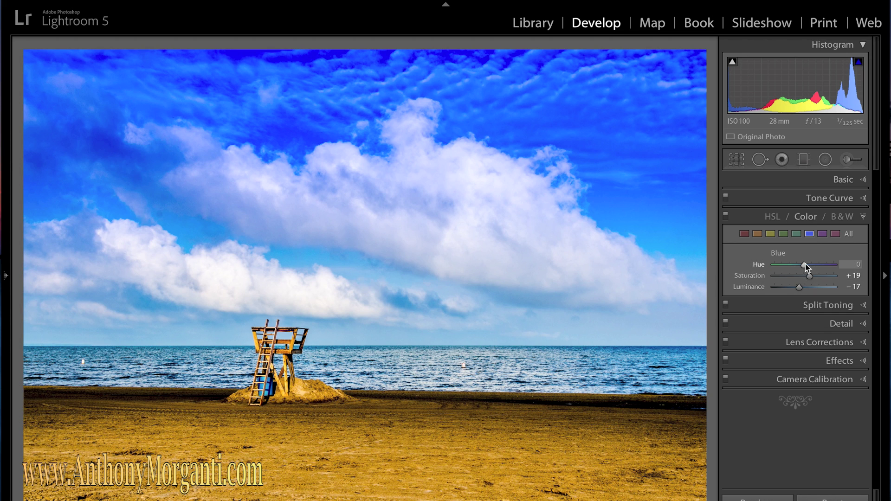
click(773, 217)
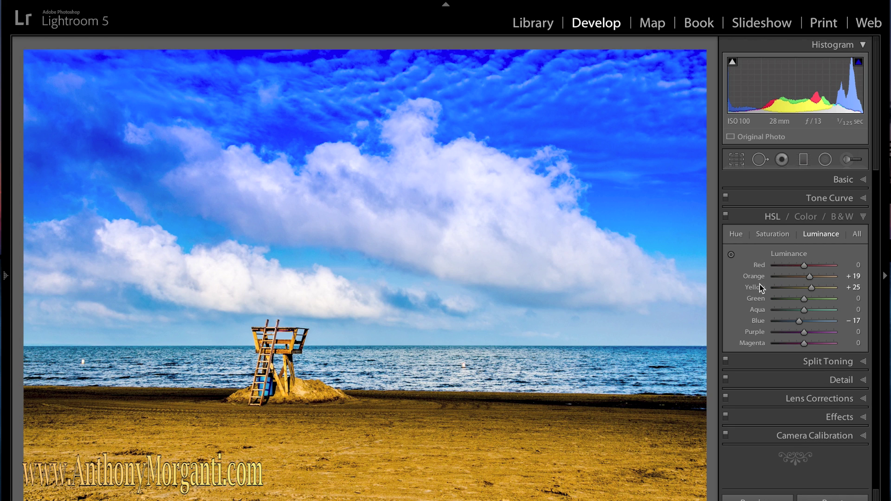
click(809, 221)
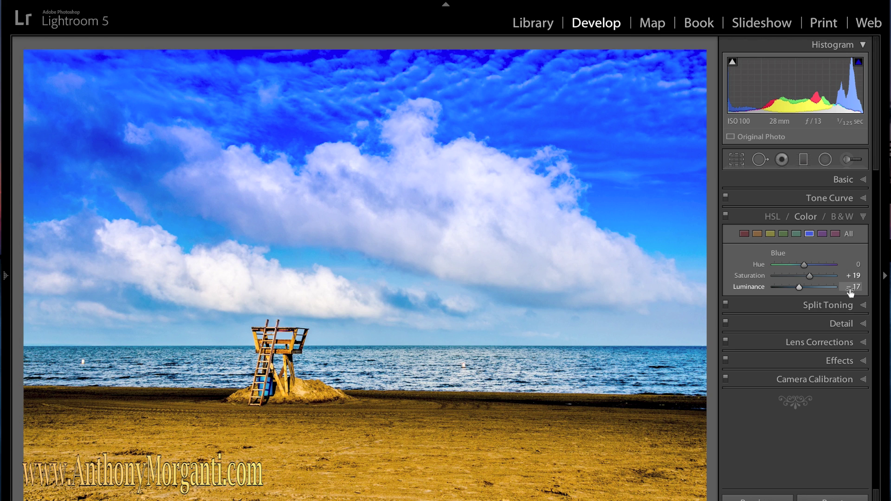
click(773, 217)
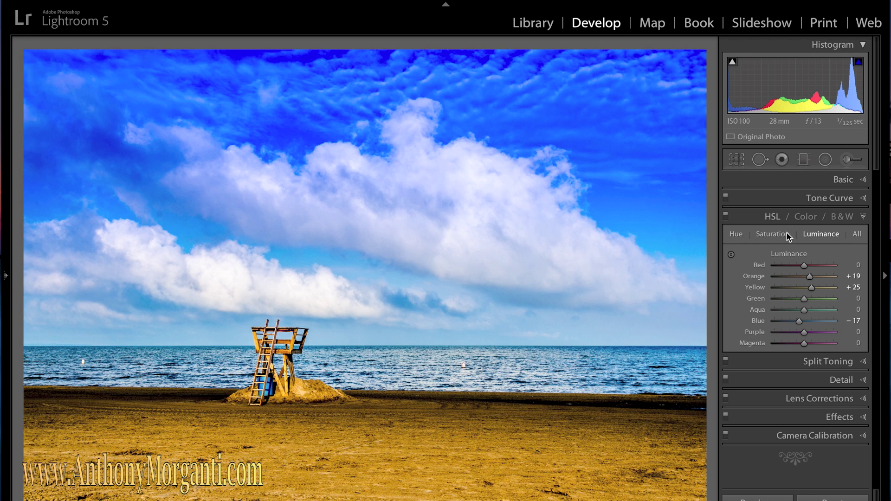
click(773, 234)
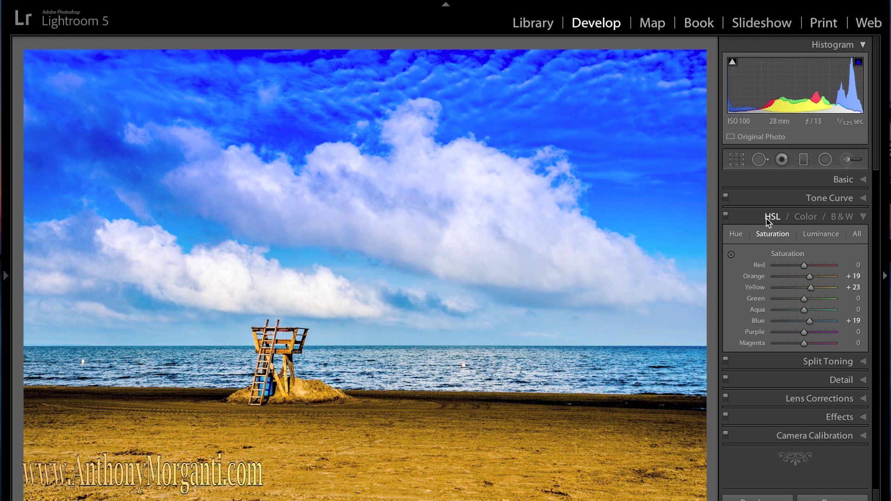
Review the Split Toning settings for highlights, balance and shadows.
click(864, 217)
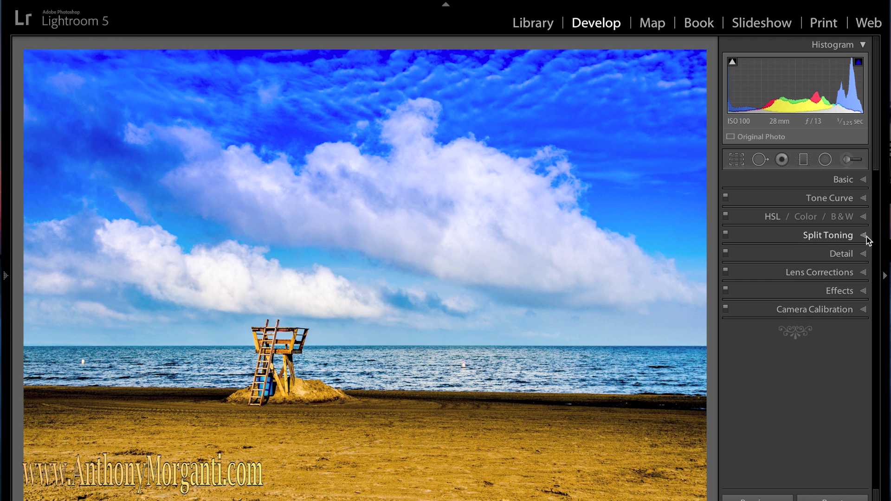
click(866, 237)
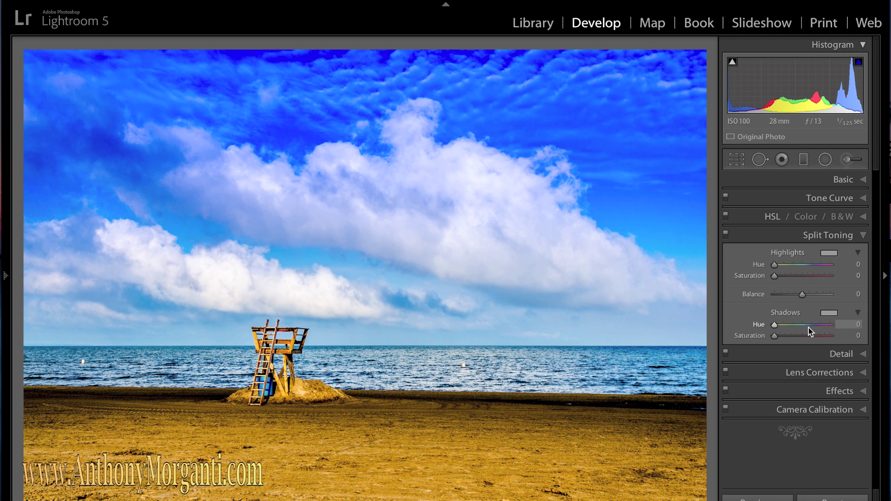
click(864, 236)
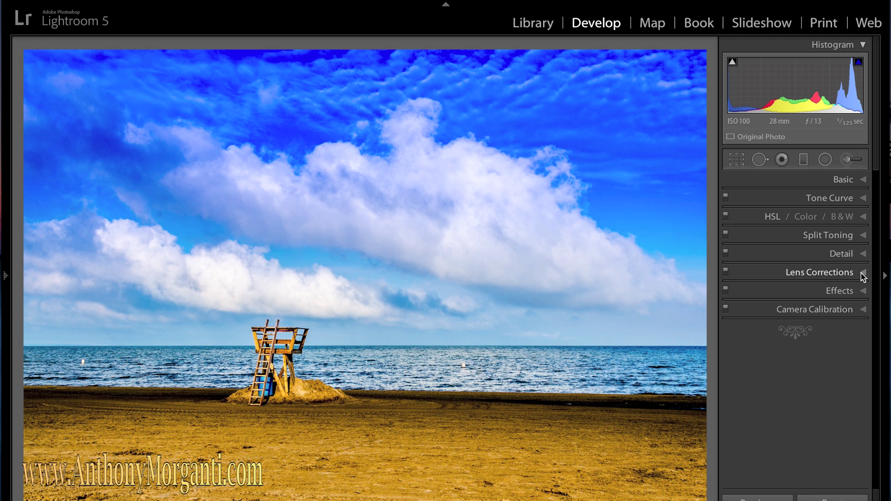
Show the Detail settings and magnify the clouds to 4:1 to inspect the photo's noise.
click(864, 255)
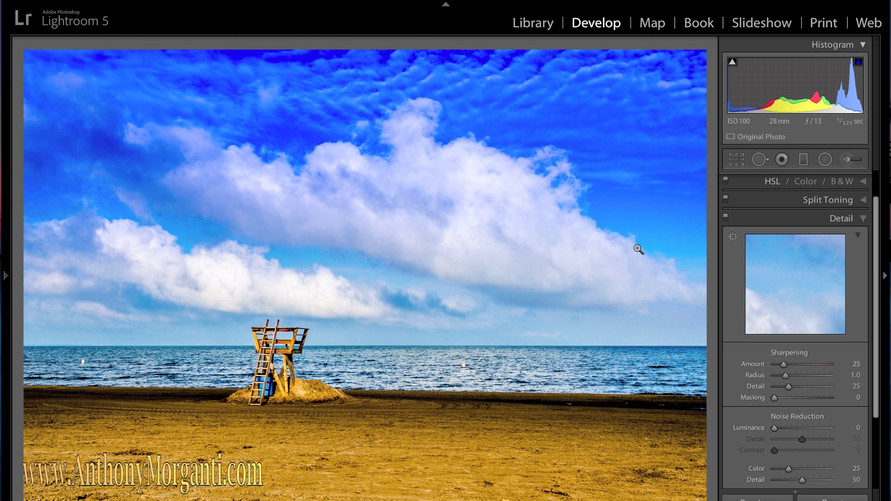
click(586, 239)
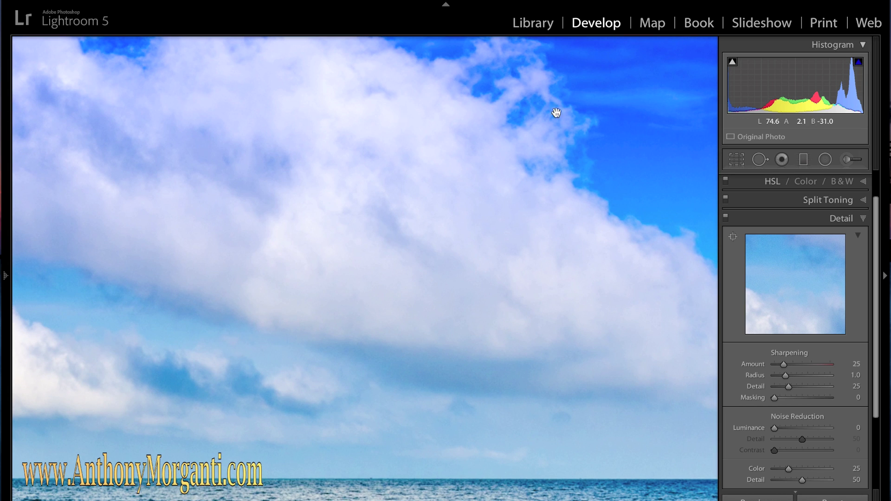
click(589, 242)
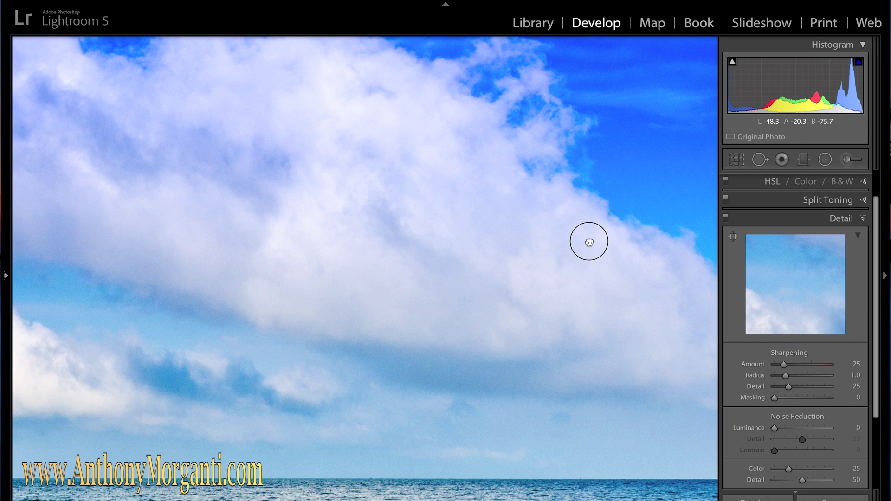
drag(589, 242, 124, 265)
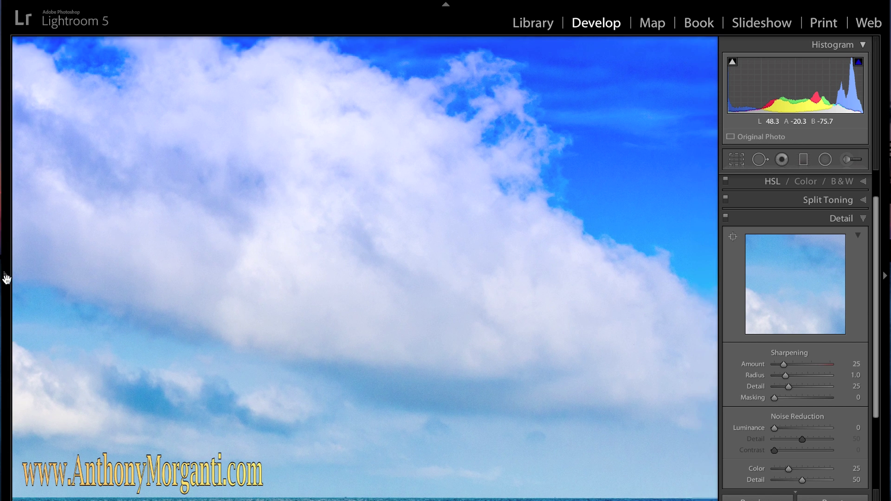
mouse_move(6, 278)
click(154, 45)
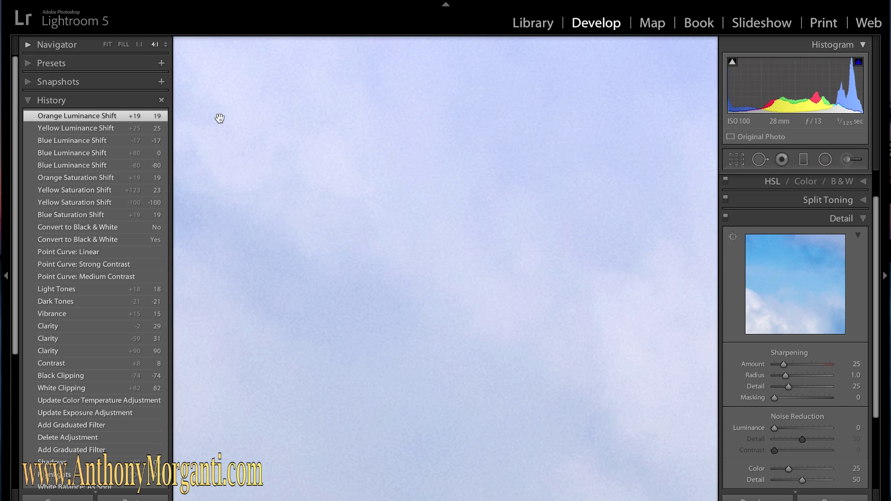
click(7, 279)
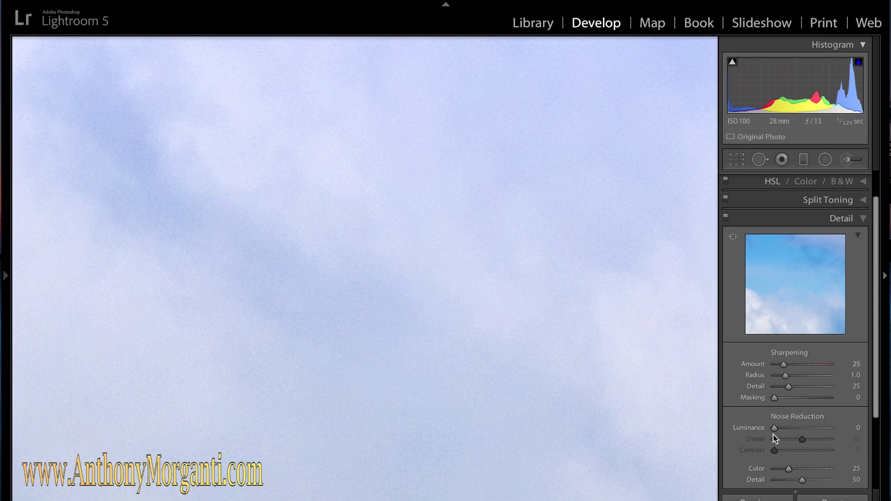
Try Luminance noise reduction at 100 on the clouds and reset it to 0.
drag(818, 427, 858, 429)
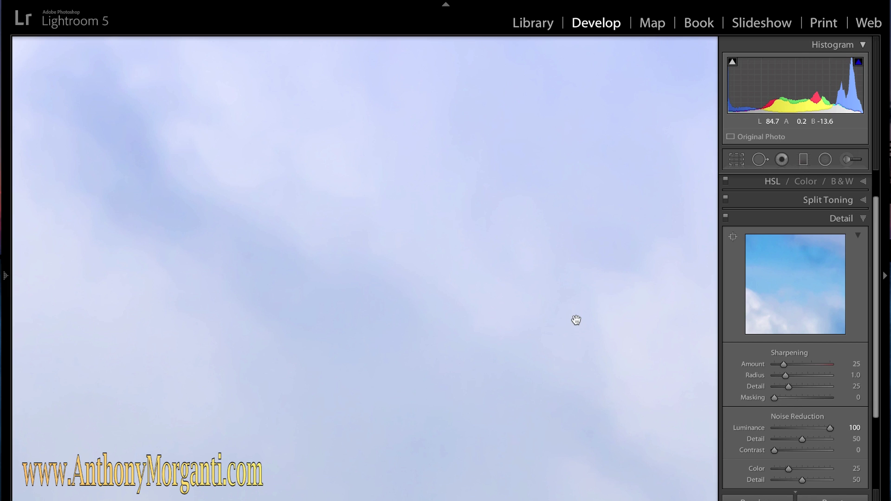
drag(829, 428, 782, 428)
double_click(781, 432)
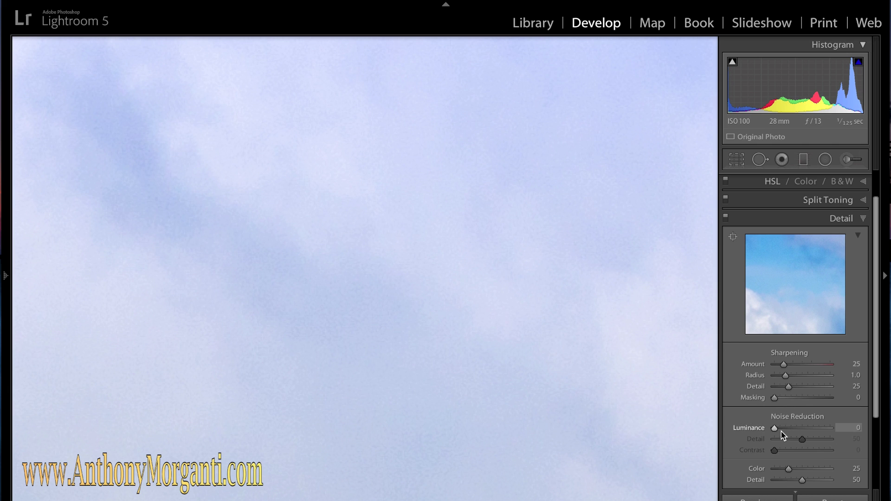
Set the Sharpening Amount to 70, judging the effect on the lifeguard chair and the horizon.
click(337, 349)
drag(475, 183, 533, 144)
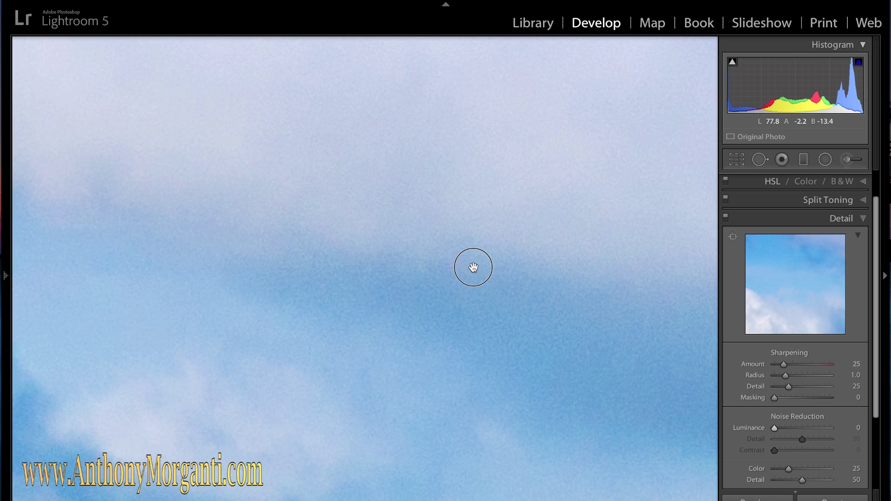
drag(153, 424, 307, 200)
drag(279, 370, 617, 246)
drag(123, 340, 594, 293)
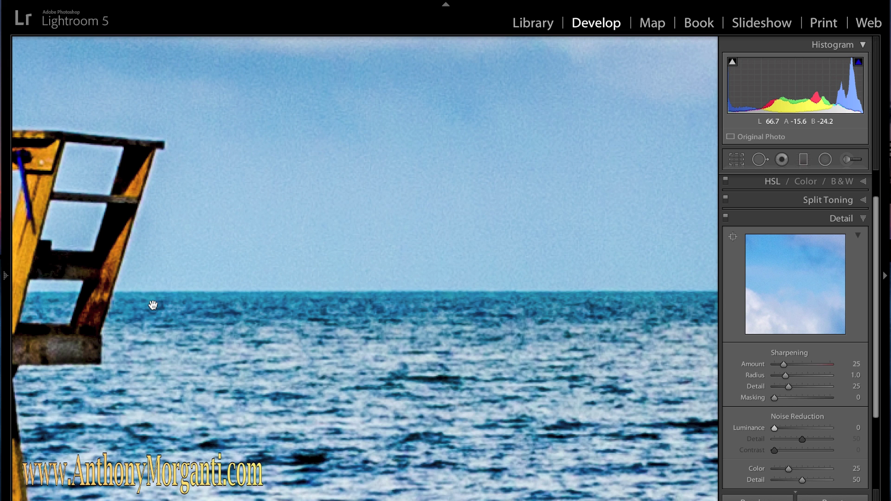
drag(152, 306, 241, 309)
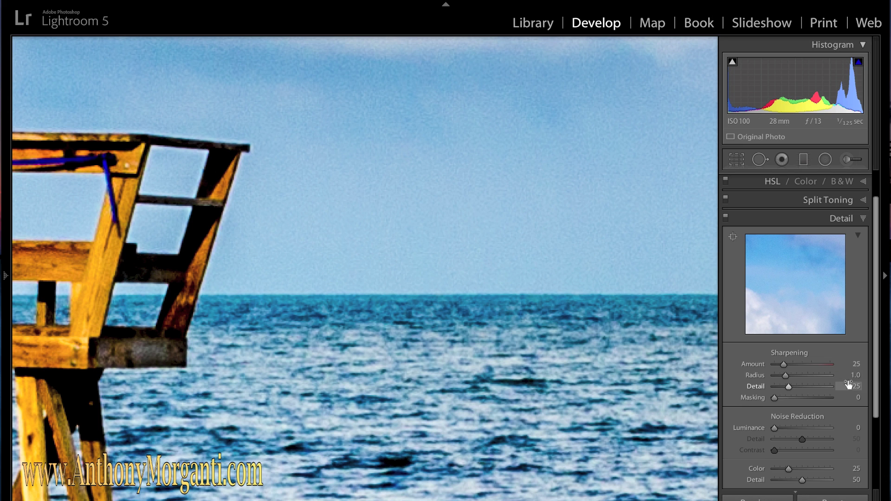
drag(784, 367, 802, 366)
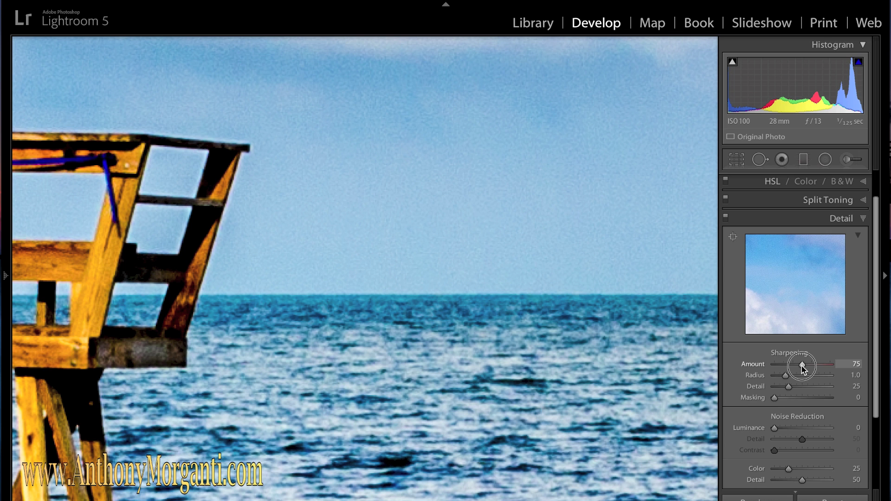
drag(802, 367, 800, 366)
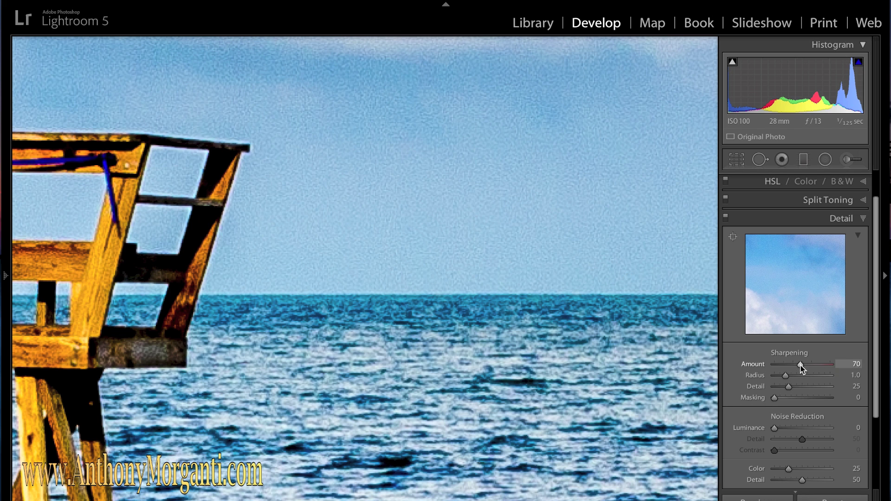
Set Luminance noise reduction to 40 and check the result at 1:1 and on the whole photo.
drag(599, 247, 602, 348)
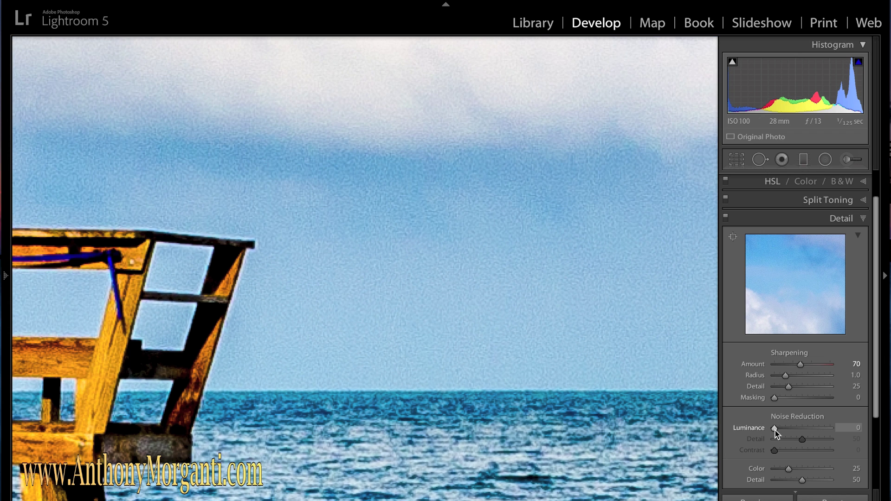
drag(775, 429, 796, 430)
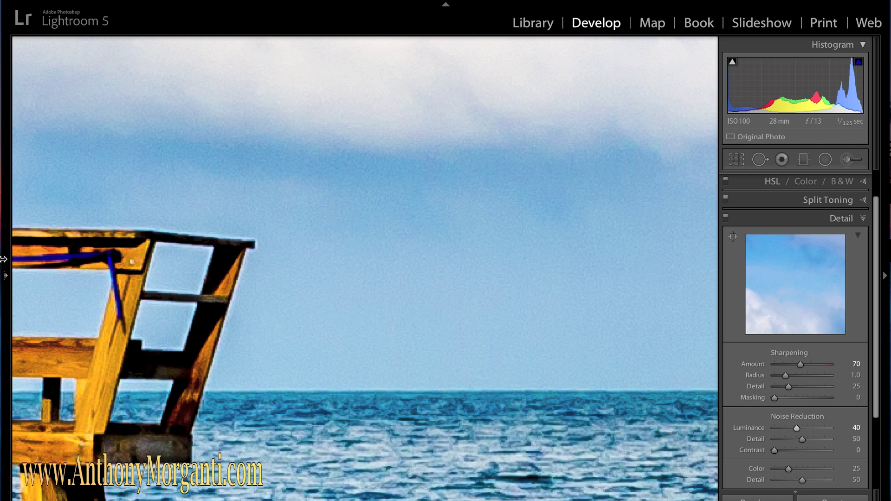
mouse_move(7, 277)
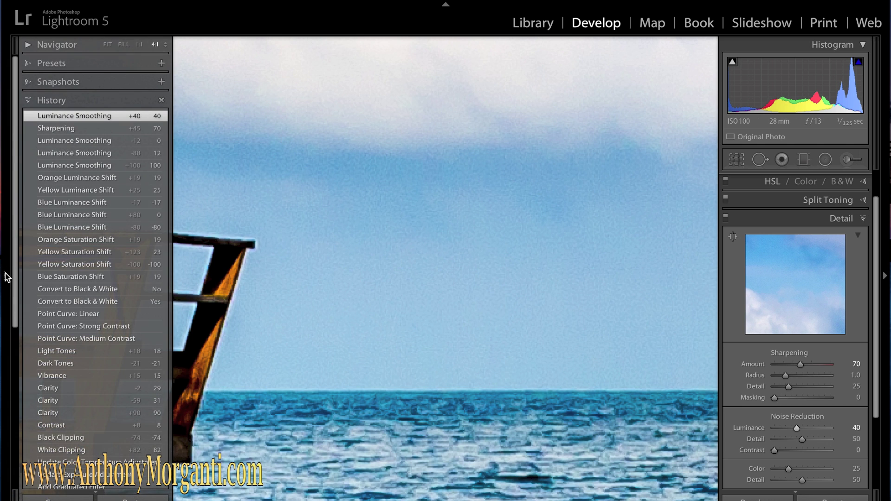
click(139, 45)
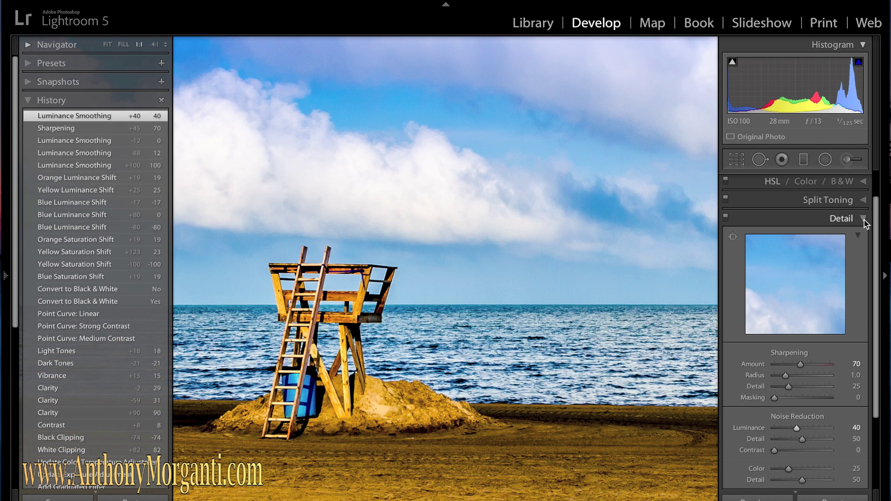
click(865, 220)
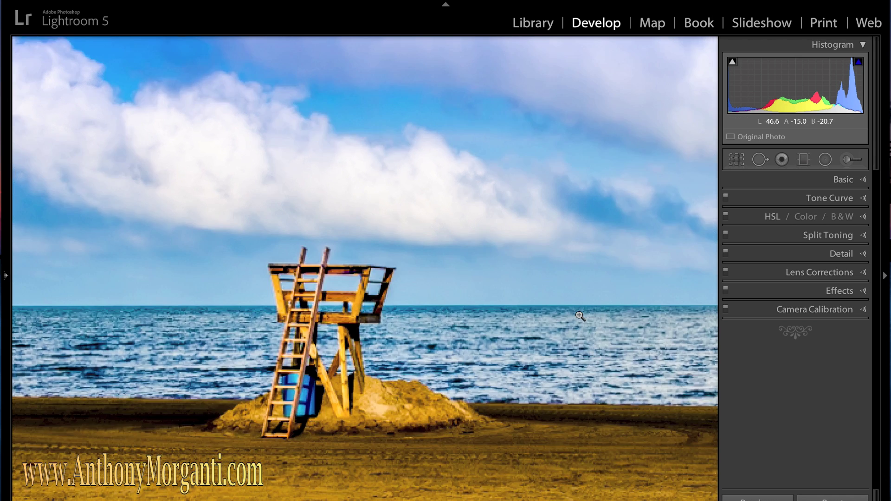
click(580, 315)
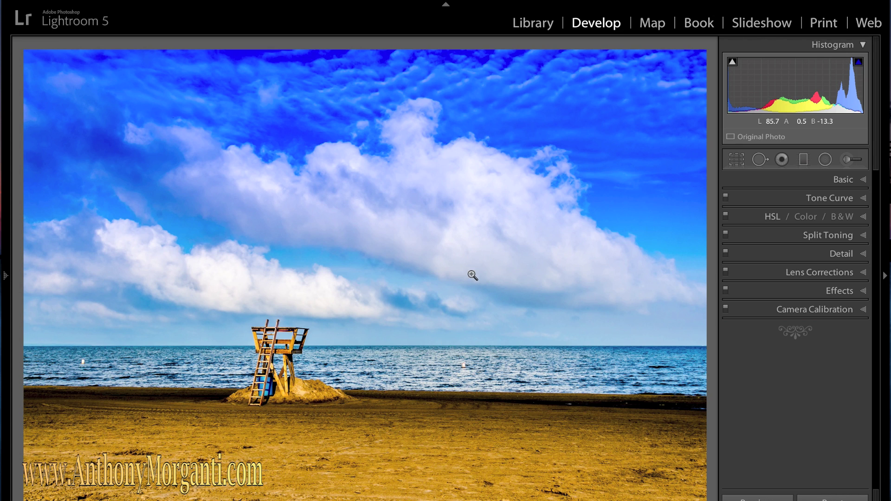
Review the Lens Corrections settings for the lens profile, chromatic aberration and defringing.
click(864, 292)
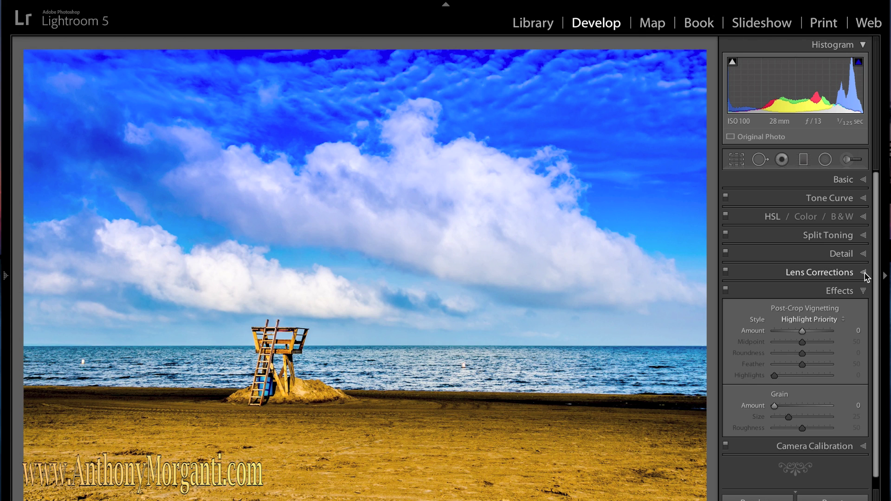
click(864, 273)
click(778, 293)
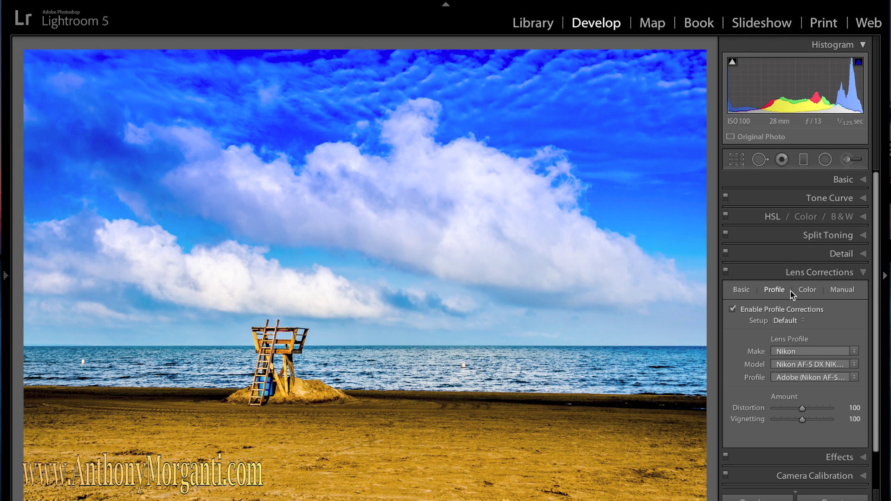
click(808, 291)
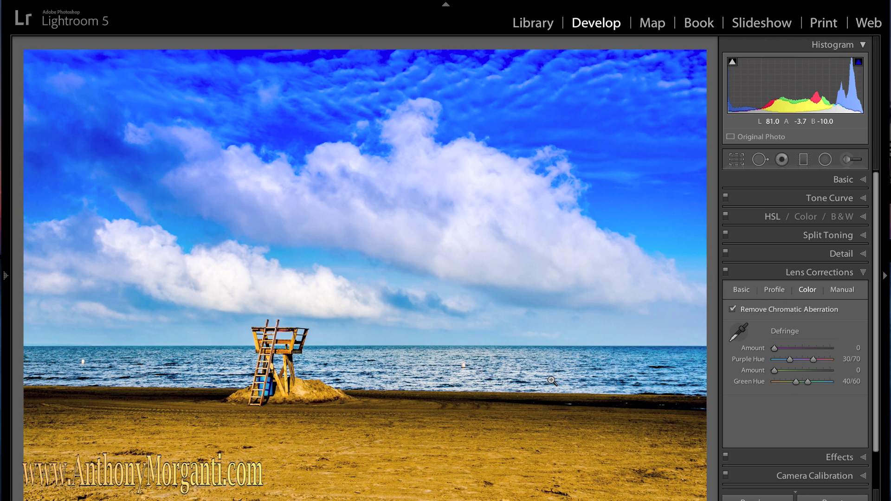
click(862, 275)
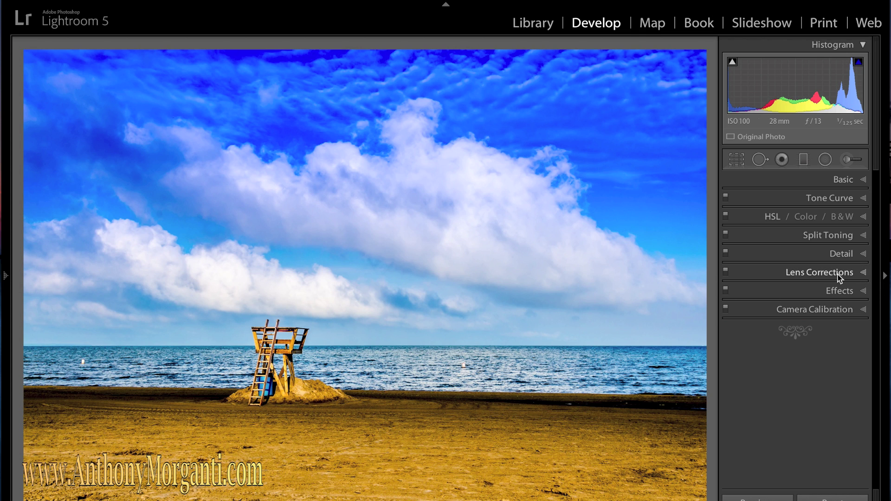
Try the camera calibration profiles Camera Landscape, Camera Neutral, Camera Portrait, Camera Standard and Camera Vivid in turn on the photo.
click(866, 311)
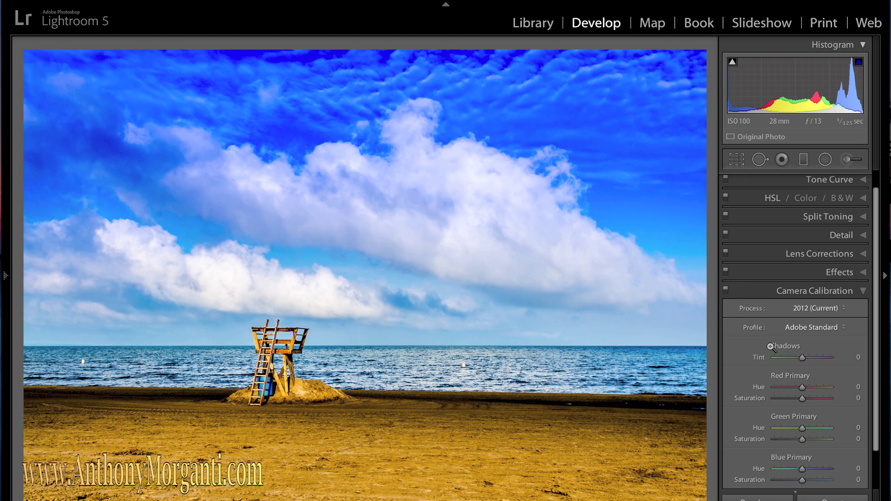
scroll(769, 346, down, 3)
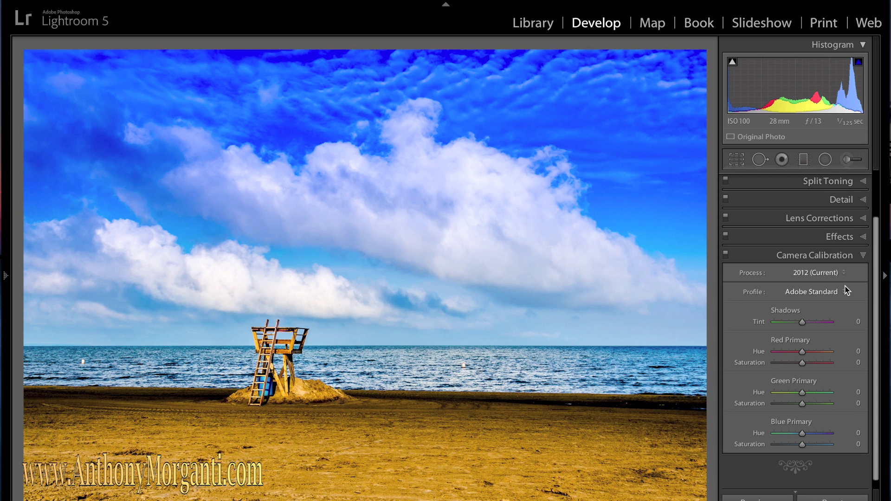
click(836, 292)
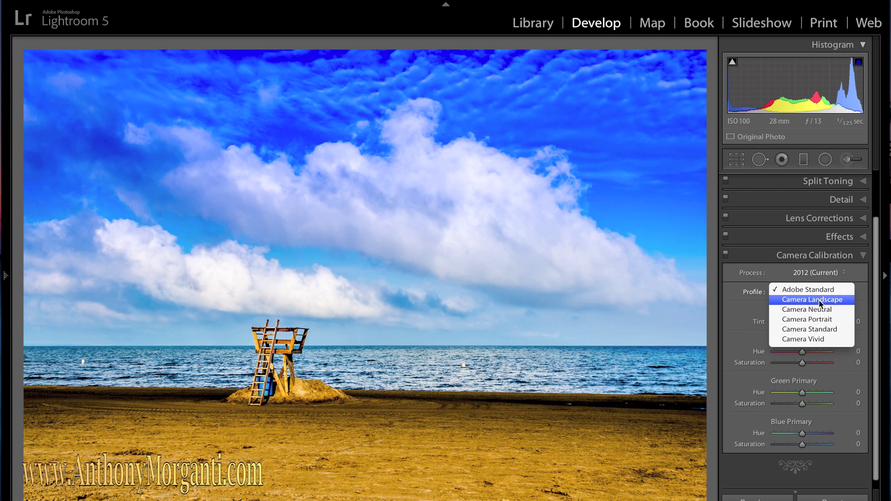
click(820, 301)
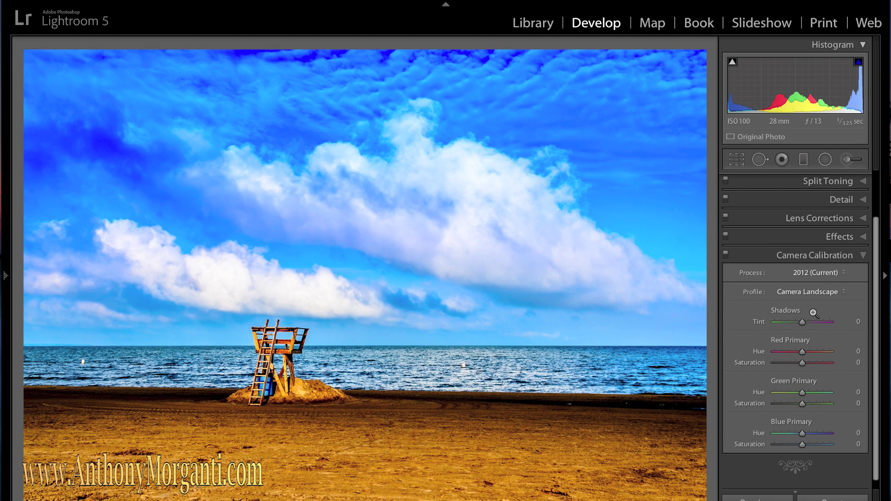
click(823, 290)
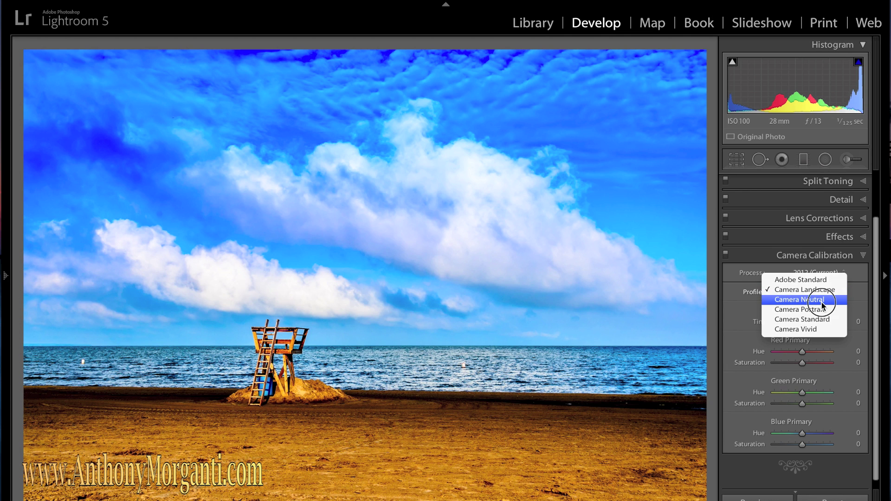
click(822, 302)
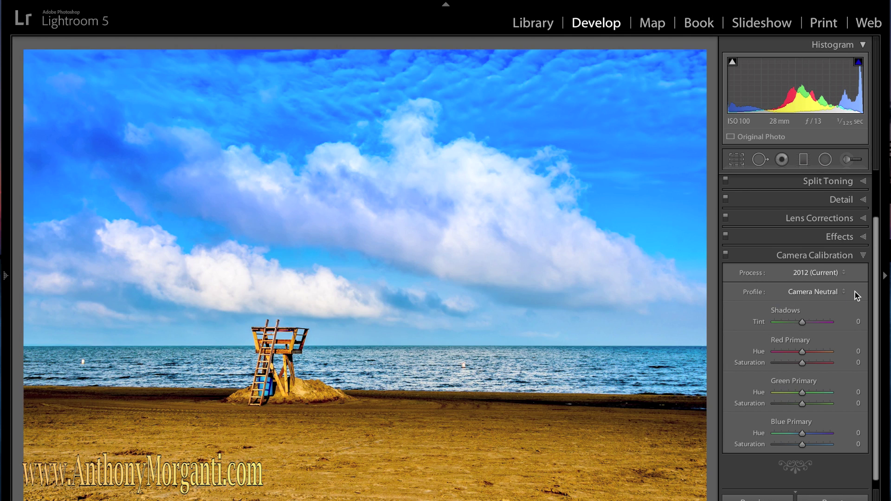
click(835, 292)
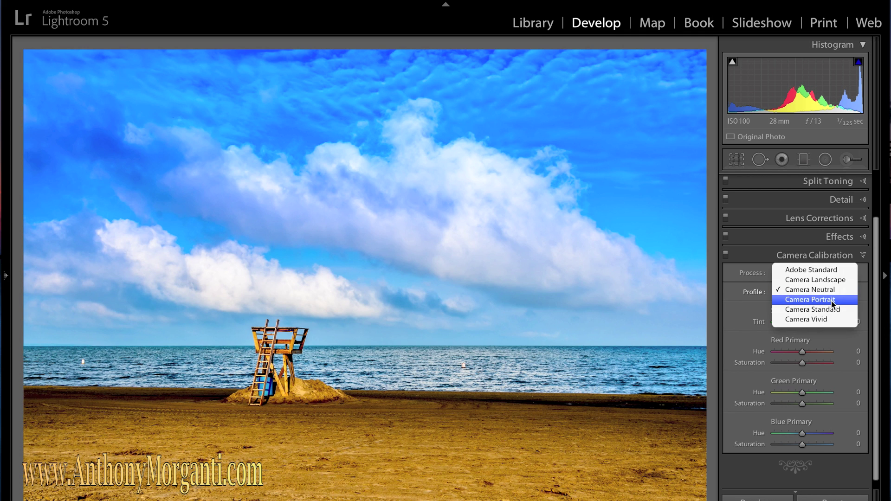
click(833, 302)
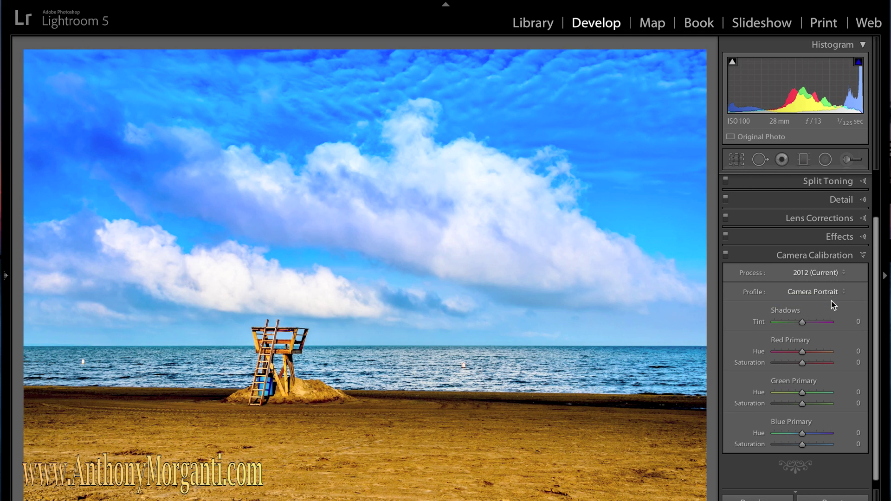
click(834, 297)
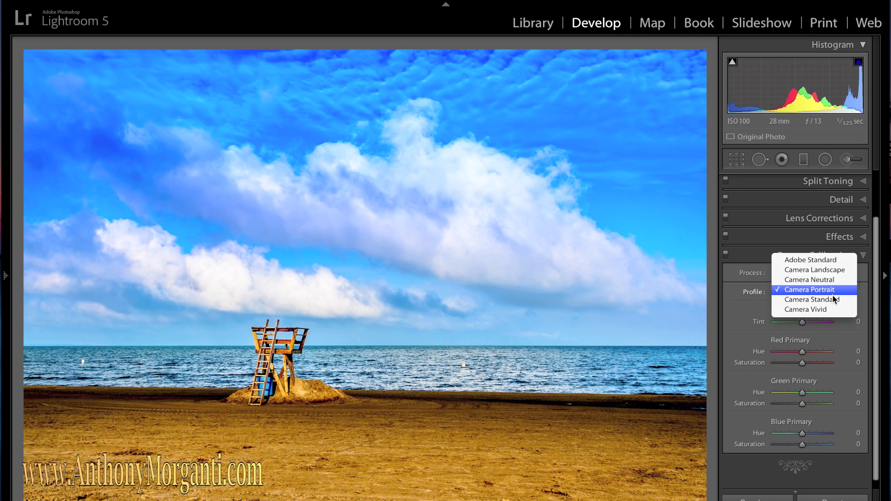
click(832, 301)
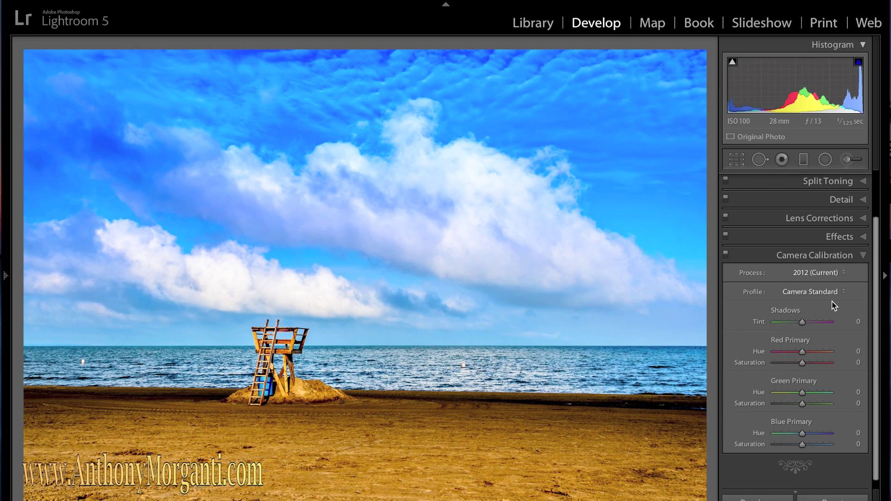
click(835, 295)
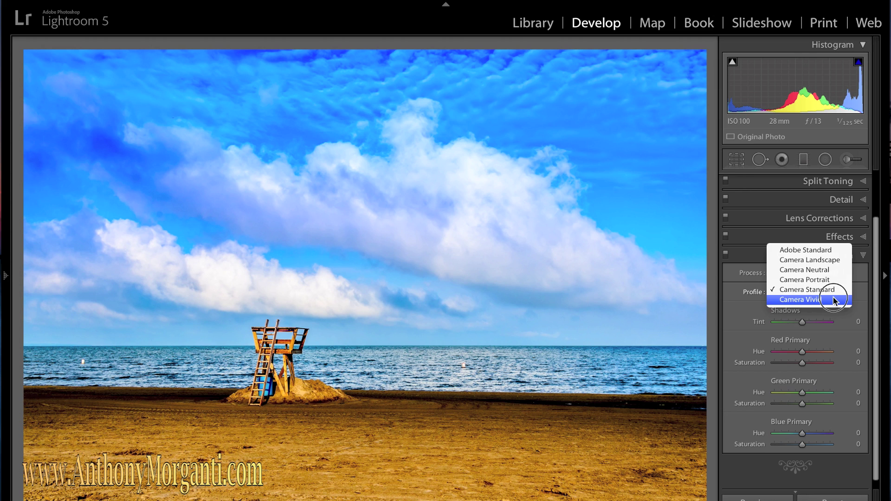
click(833, 299)
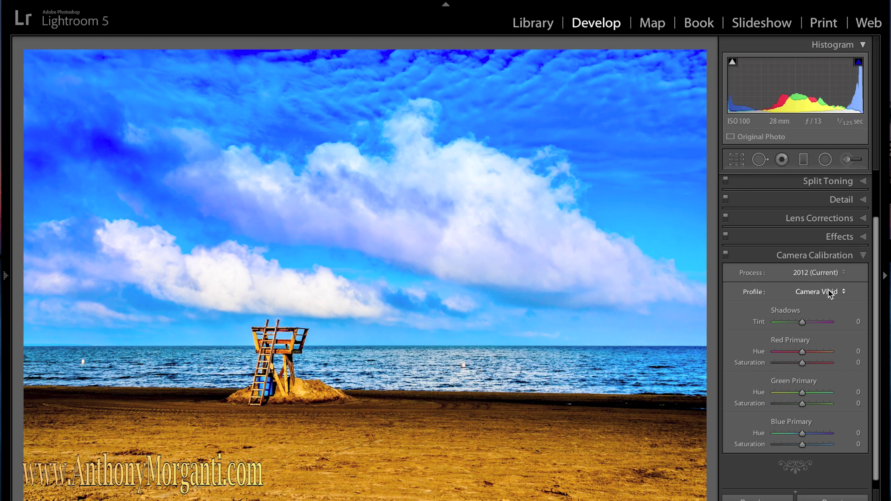
Compare the Camera Landscape and Camera Vivid profiles and apply Camera Landscape to the photo.
click(830, 294)
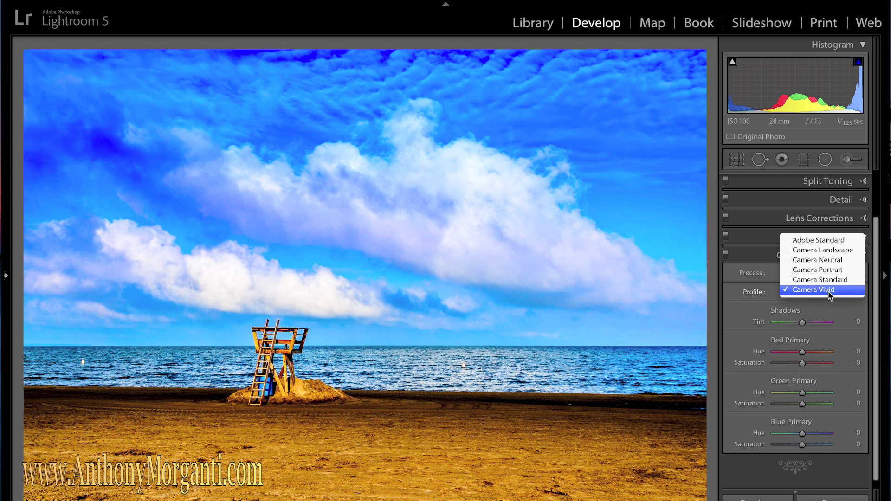
click(828, 253)
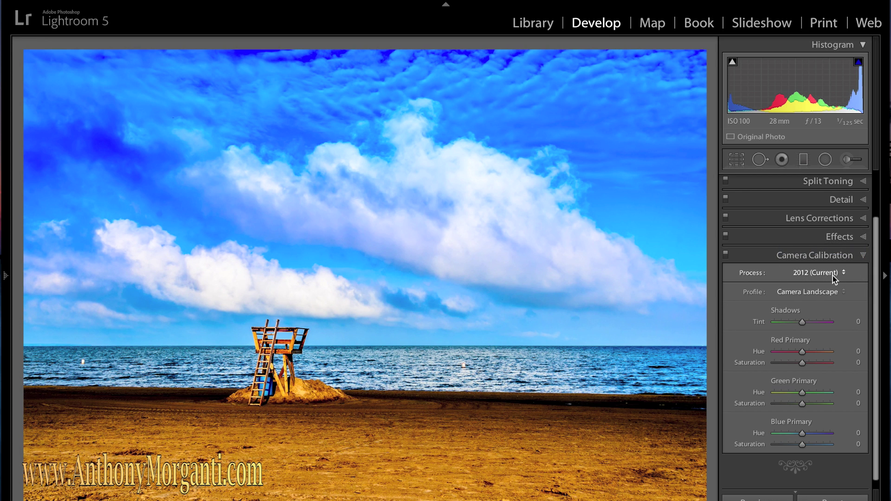
click(838, 293)
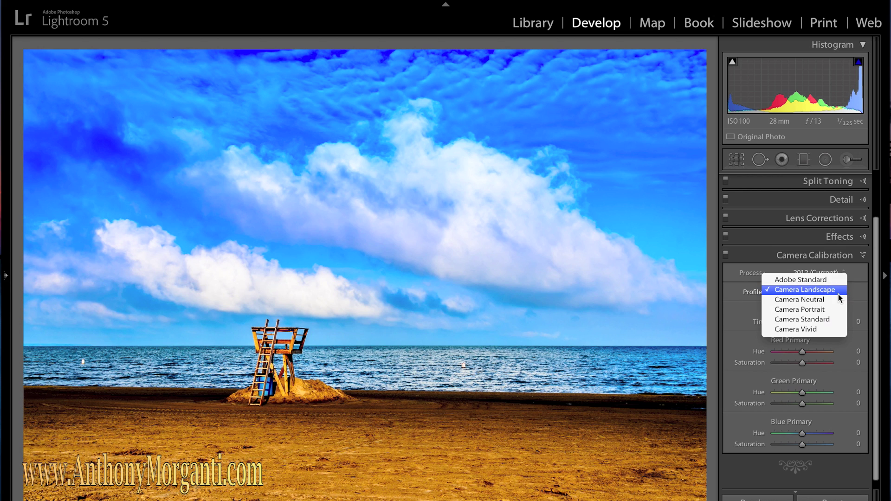
click(829, 329)
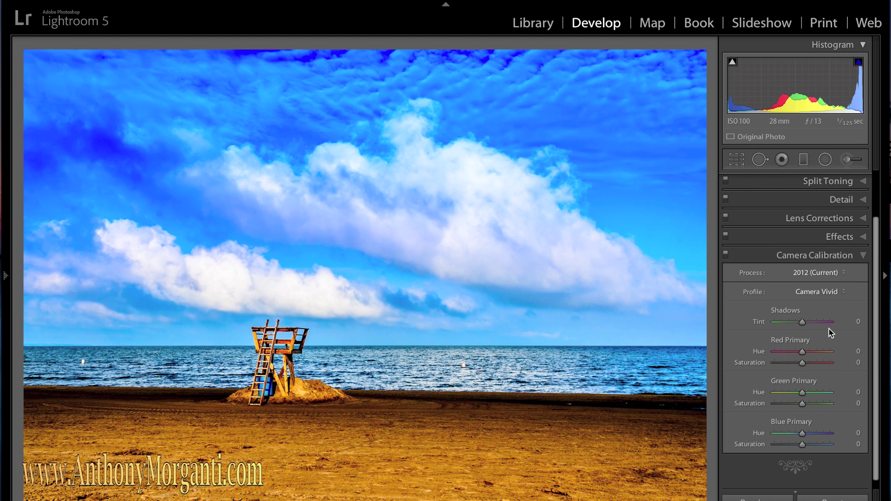
click(835, 293)
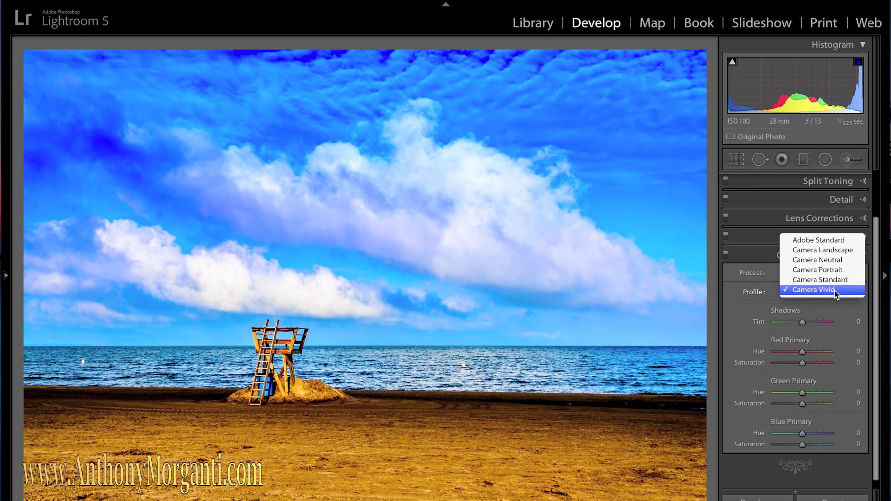
click(839, 253)
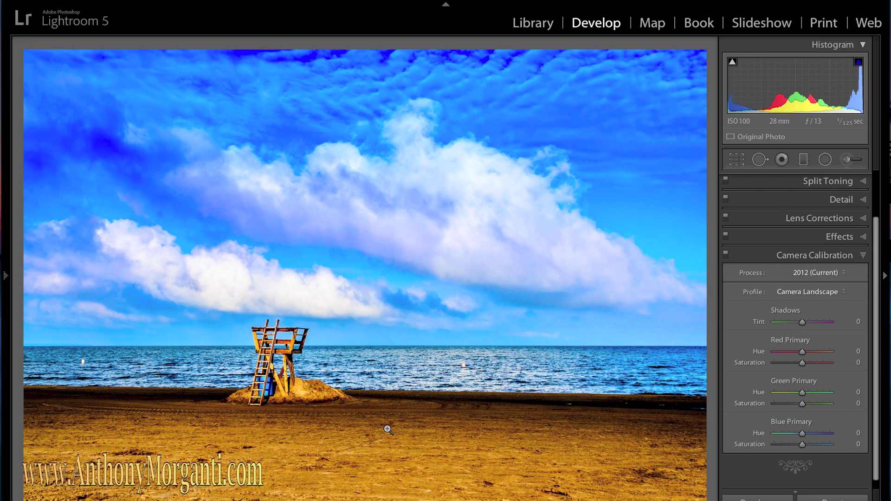
Darken the photo's edges with a Highlight Priority post-crop vignette, setting its Amount to -5.
click(864, 253)
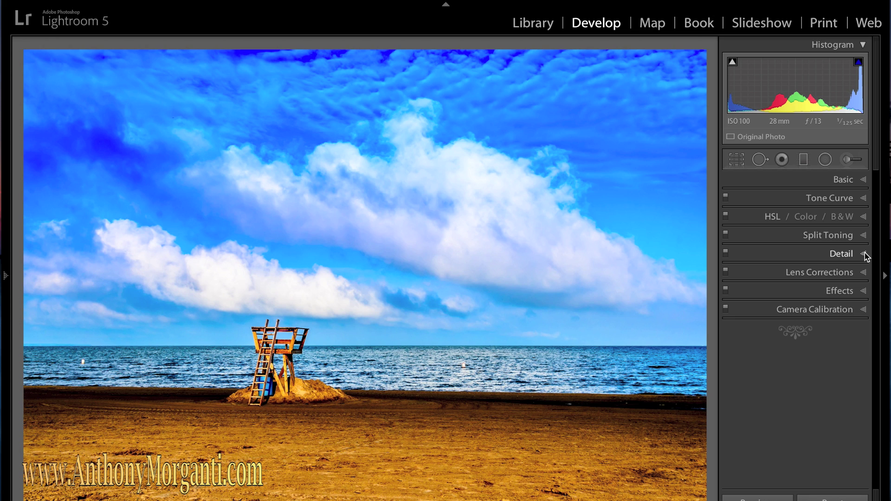
click(864, 293)
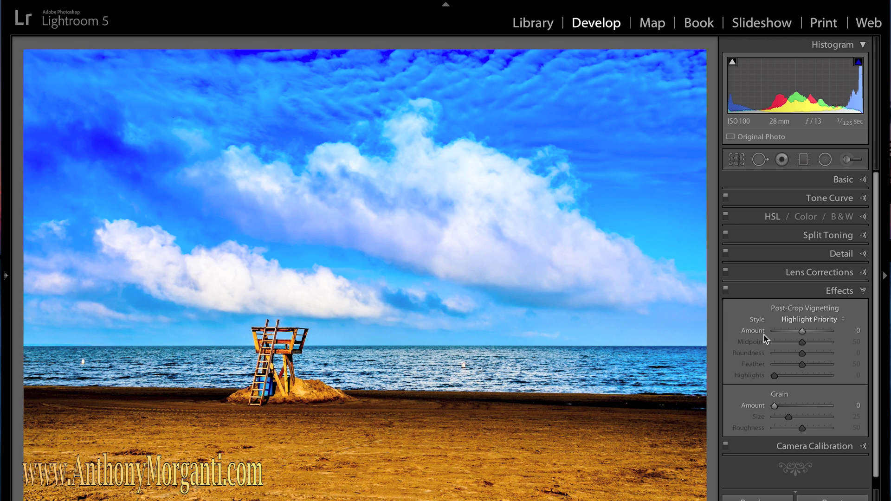
mouse_move(806, 332)
mouse_down()
mouse_move(823, 334)
mouse_move(775, 332)
mouse_move(800, 333)
mouse_up()
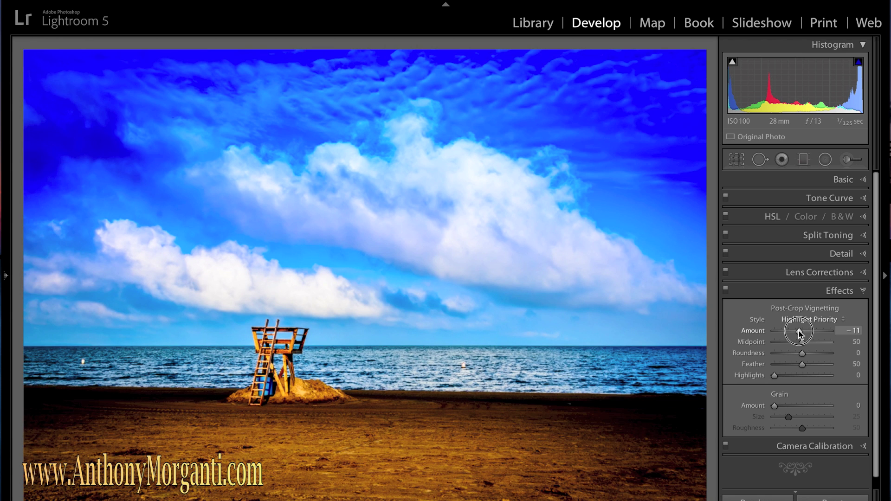
drag(799, 332, 800, 331)
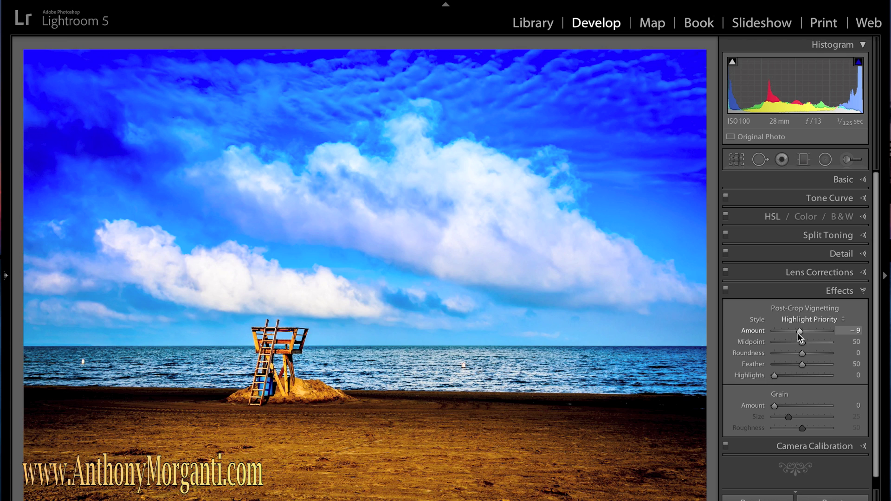
click(856, 333)
key(BackSpace)
key(Return)
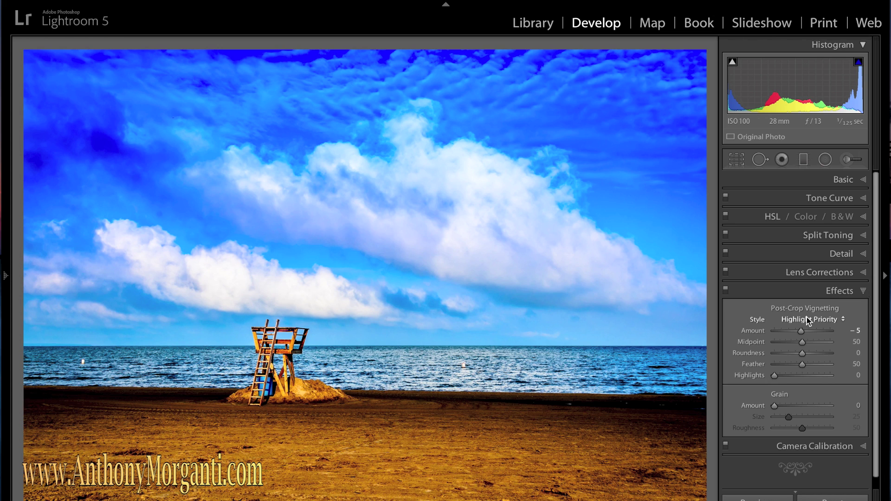
click(863, 291)
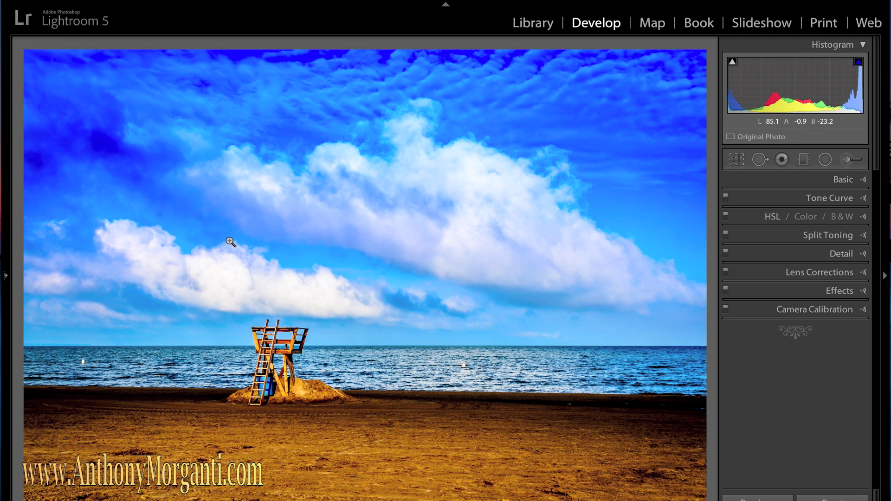
Clone out the dark dust spot in the blue sky above the lower cloud with Spot Removal at size 50 and opacity 100.
click(368, 255)
drag(409, 129, 392, 255)
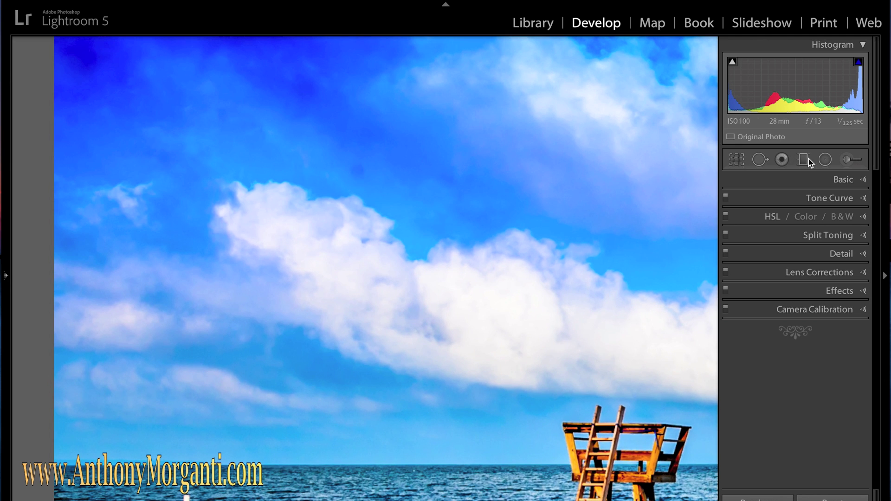
click(758, 160)
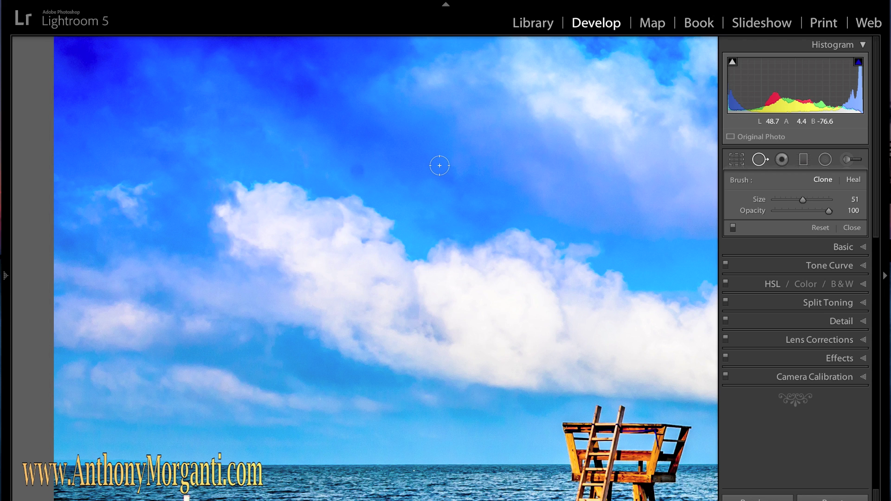
scroll(438, 174, up, 3)
scroll(437, 174, up, 6)
scroll(438, 174, down, 4)
scroll(437, 174, down, 4)
scroll(438, 174, down, 2)
scroll(438, 174, down, 4)
scroll(357, 170, down, 3)
click(358, 169)
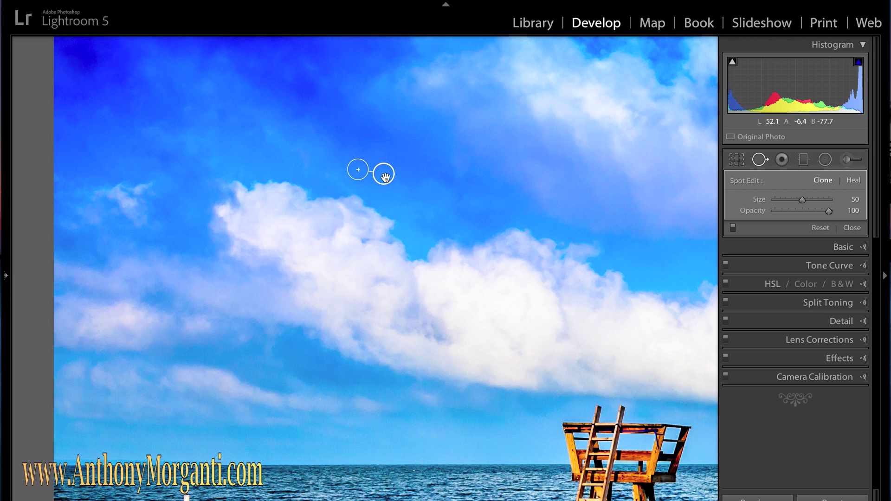
Move the clone source slightly closer to the removed dust spot, finish spot removal and return to the whole photo.
mouse_move(385, 177)
mouse_down()
mouse_move(381, 145)
mouse_move(397, 159)
mouse_move(380, 181)
mouse_up()
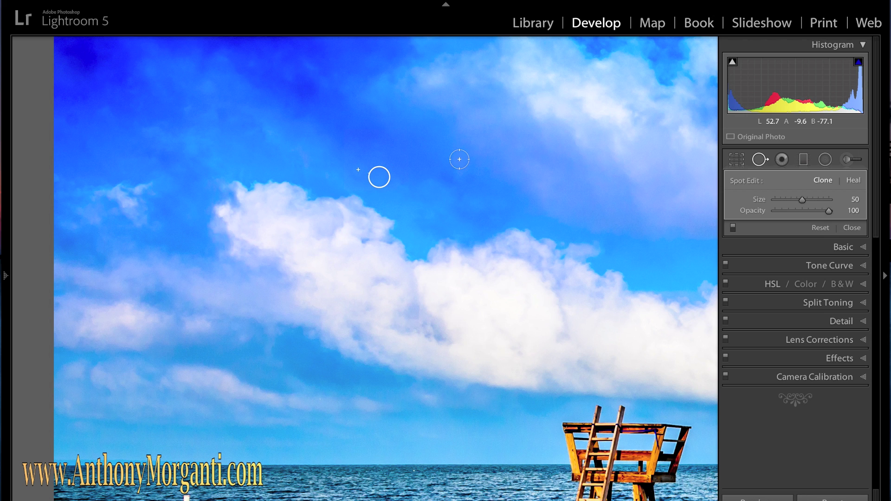
key(Escape)
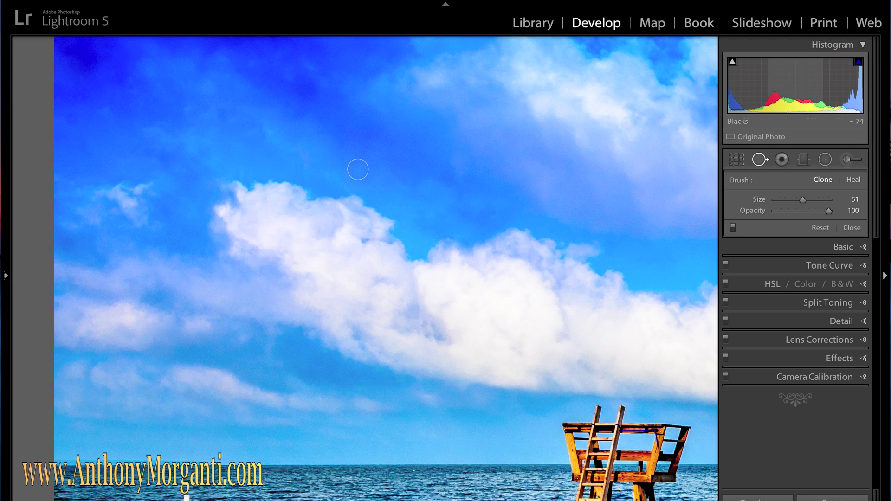
click(851, 228)
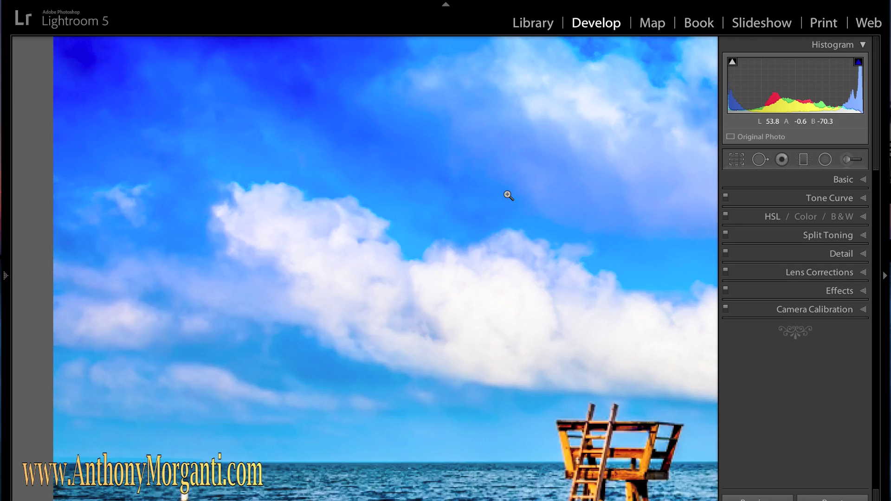
click(507, 195)
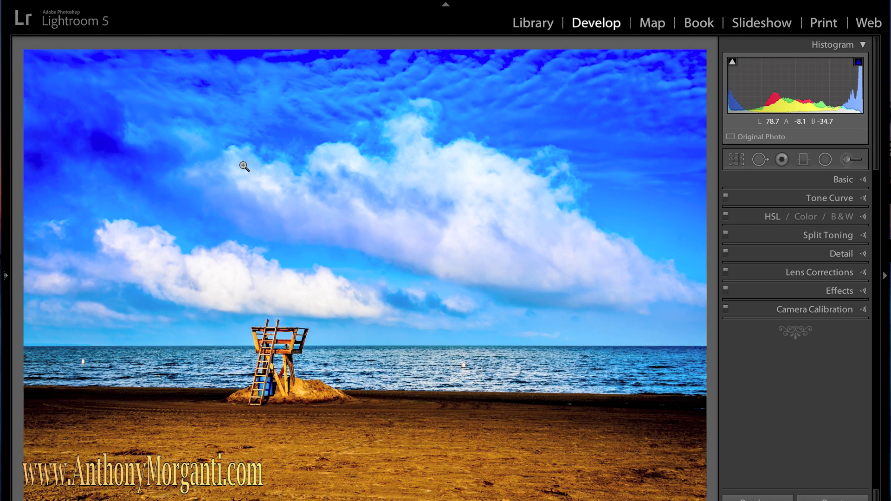